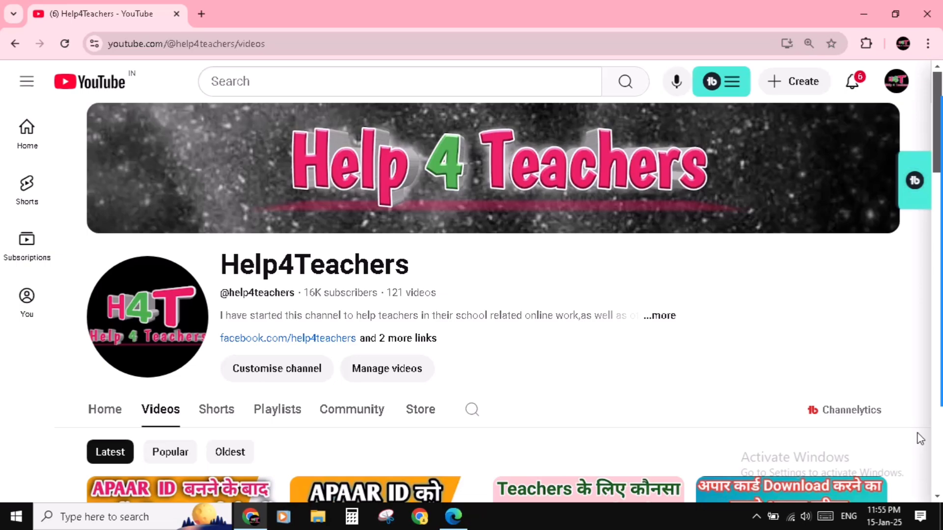
Browse the latest uploads on the Help4Teachers channel's videos page
scroll(920, 439, down, 2)
scroll(921, 438, down, 1)
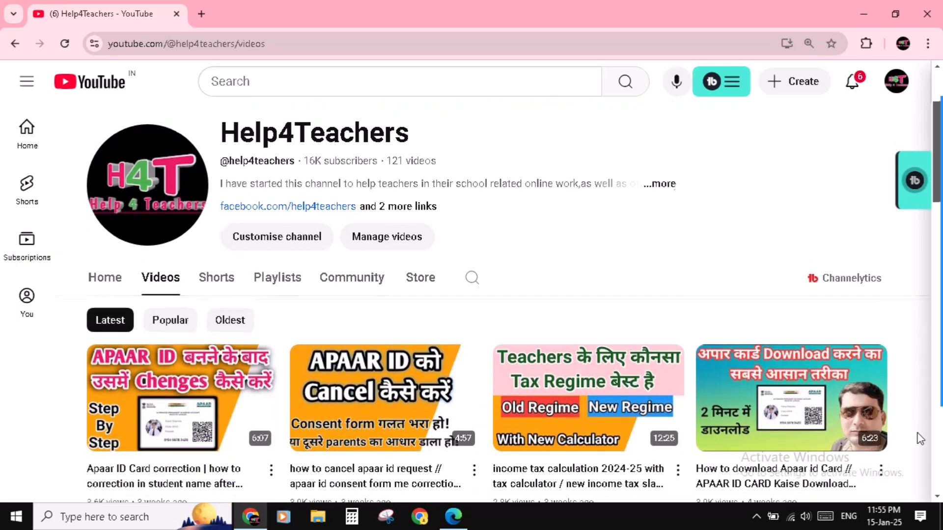
scroll(920, 438, down, 1)
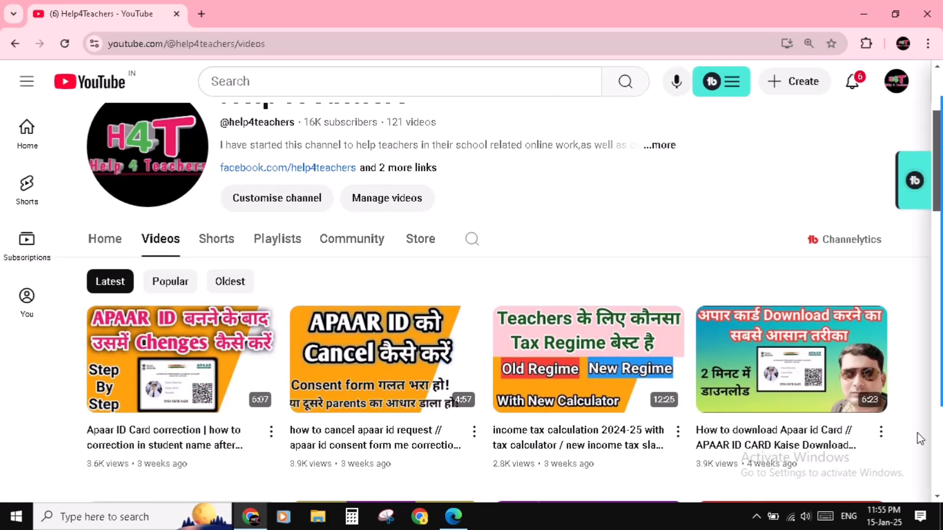
scroll(920, 438, down, 1)
scroll(920, 438, down, 1)
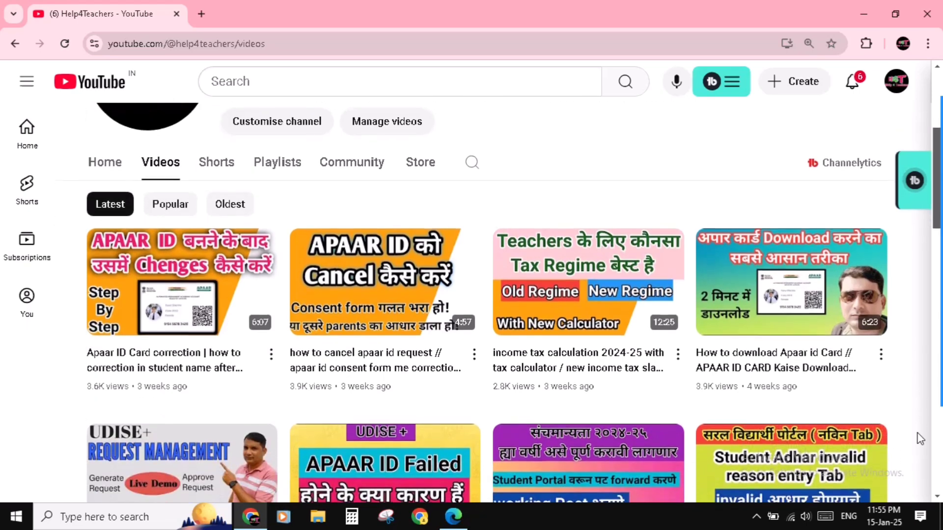
scroll(920, 439, down, 1)
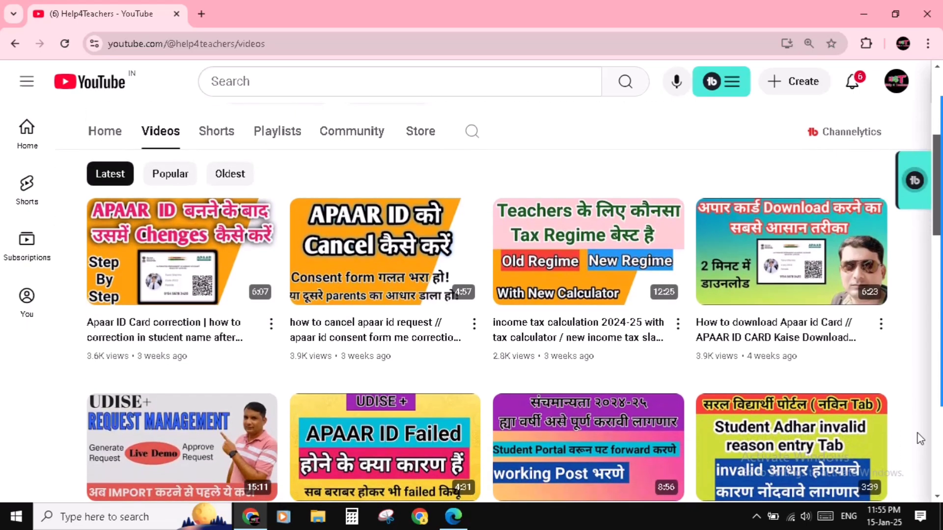
scroll(920, 439, down, 1)
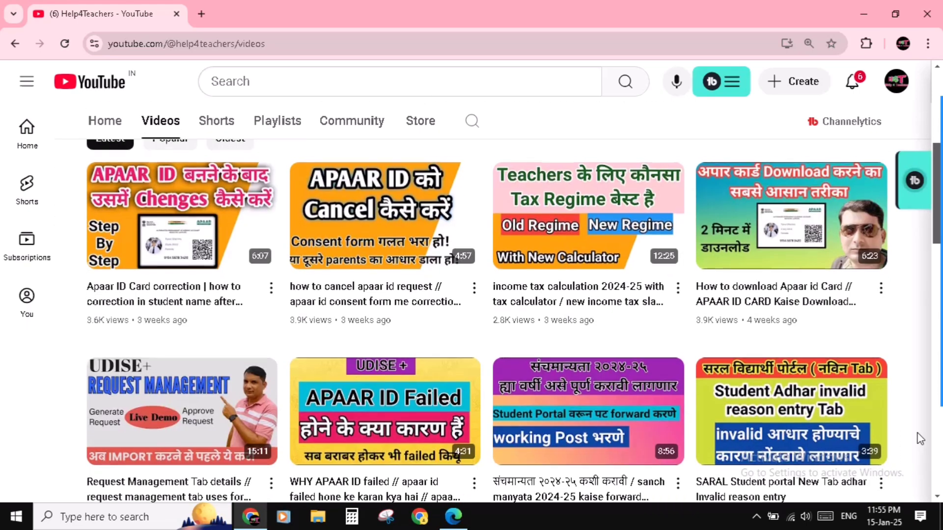
scroll(920, 438, down, 1)
scroll(920, 439, down, 1)
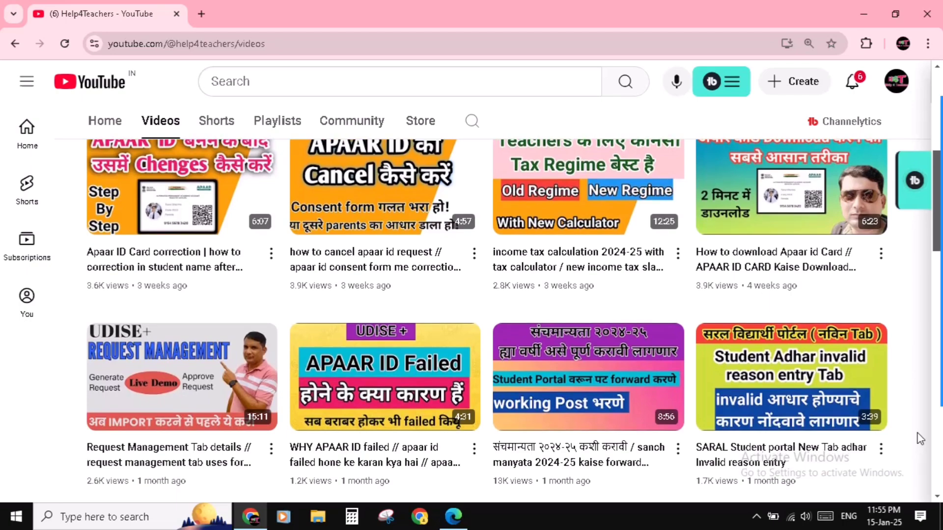
scroll(920, 438, down, 1)
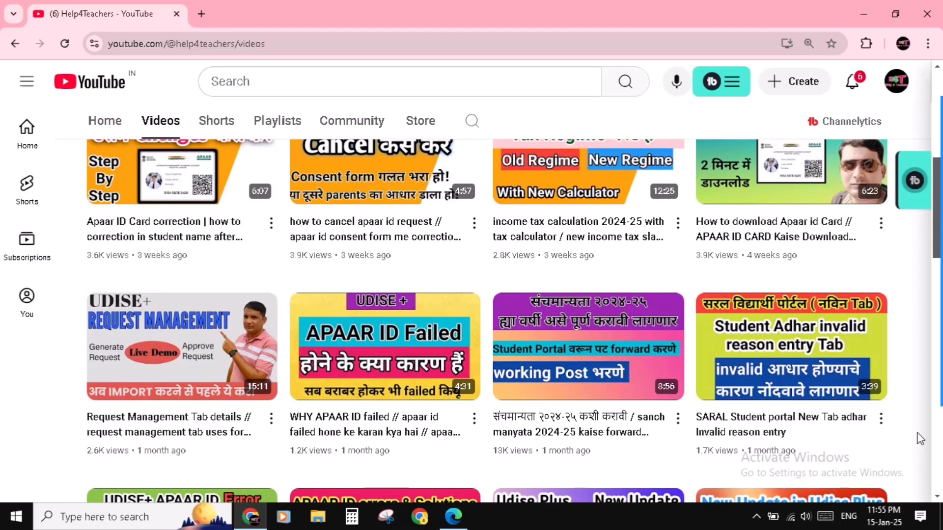
scroll(920, 439, down, 1)
scroll(920, 438, down, 1)
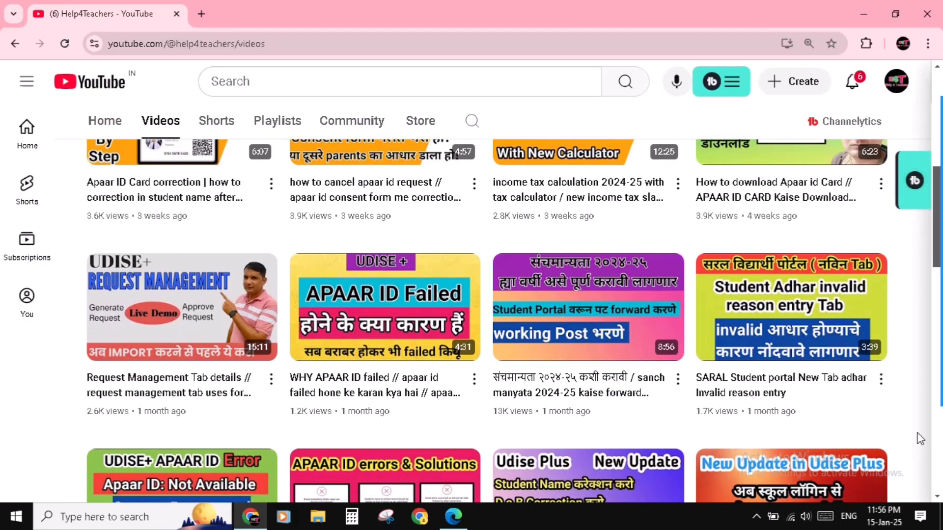
scroll(920, 439, down, 3)
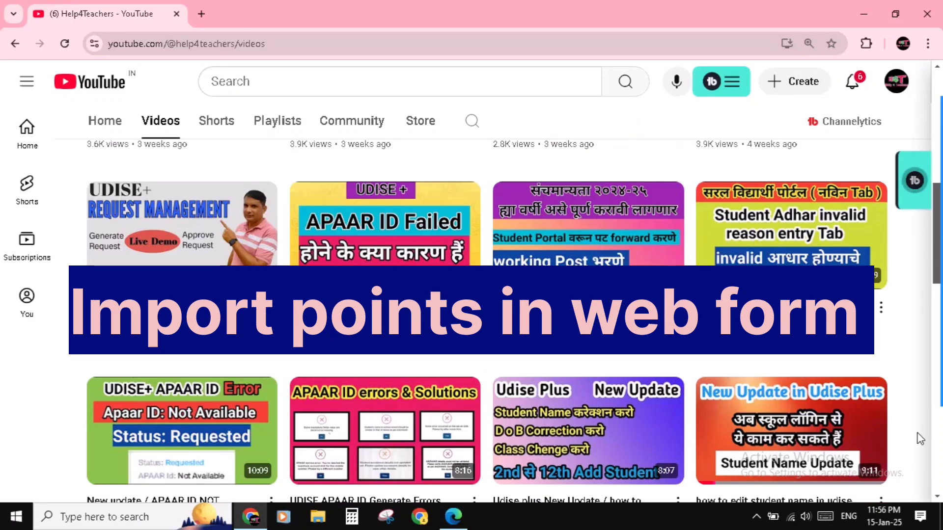
scroll(920, 439, down, 2)
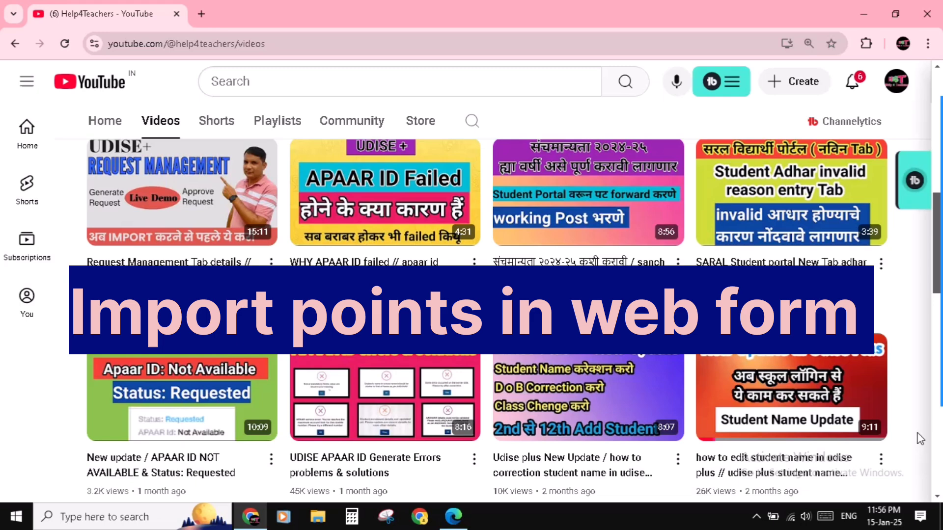
scroll(920, 439, down, 3)
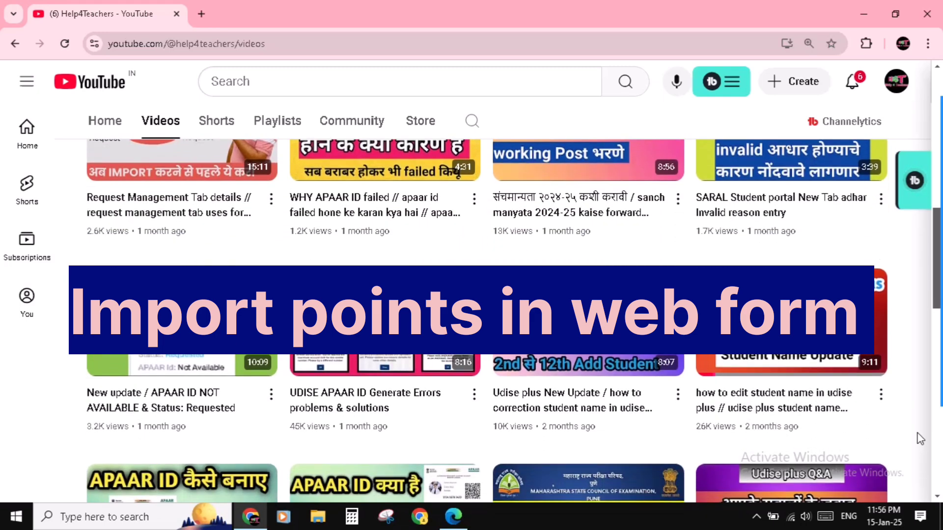
scroll(920, 439, down, 2)
scroll(920, 438, down, 2)
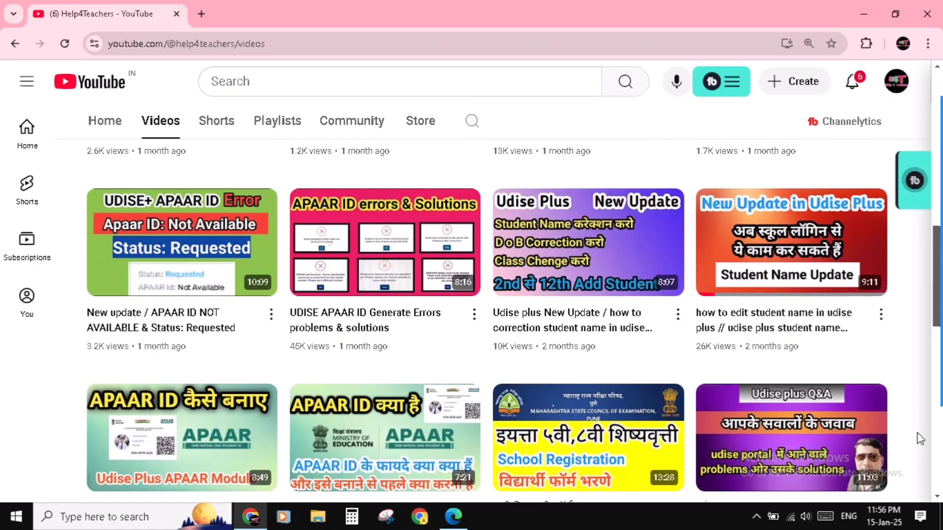
scroll(920, 438, down, 1)
scroll(921, 439, down, 1)
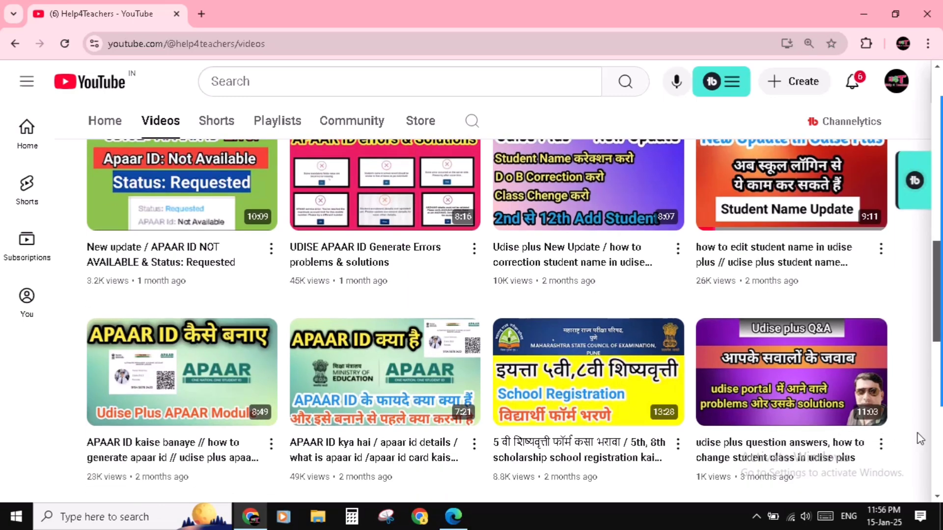
scroll(920, 439, down, 1)
Look through the scanned Mid Day Meal audit form, including the code lists on pages 9 and 8 and back to page 4
scroll(920, 438, down, 3)
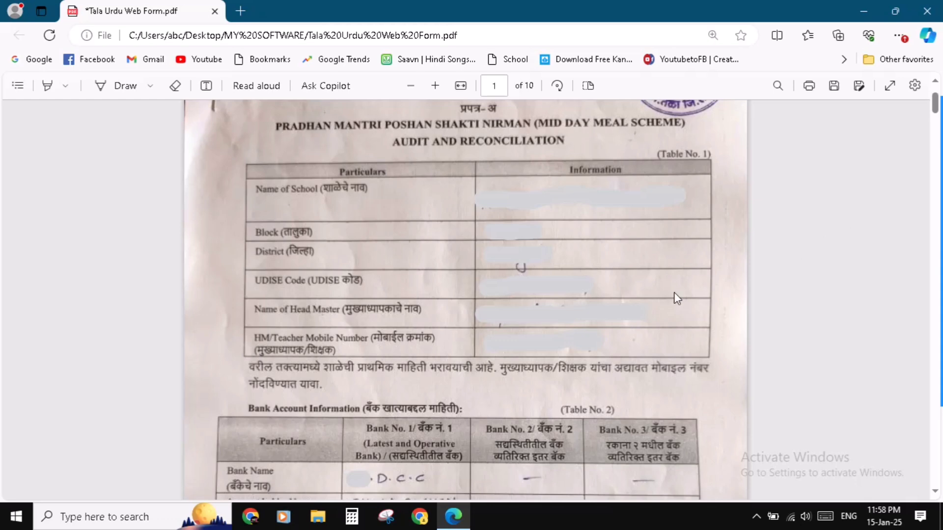
scroll(674, 293, down, 1)
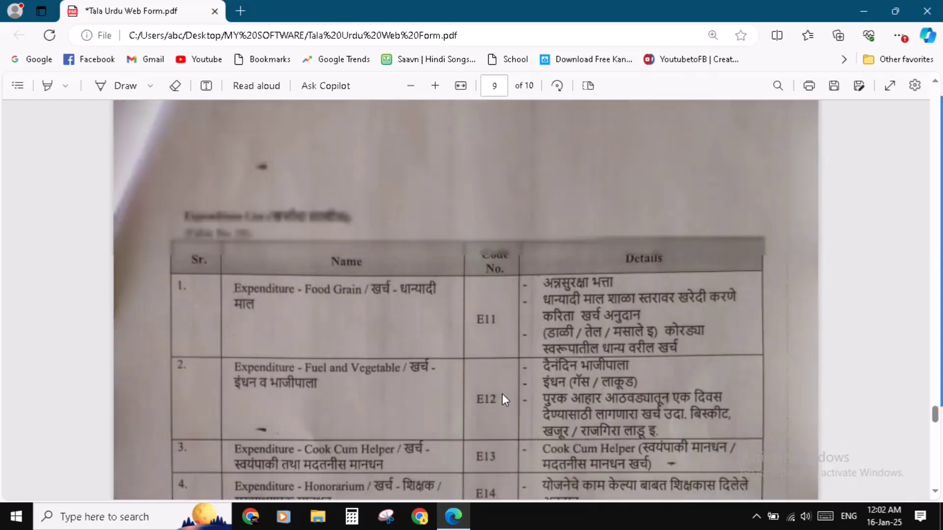
scroll(501, 394, up, 2)
scroll(502, 393, up, 3)
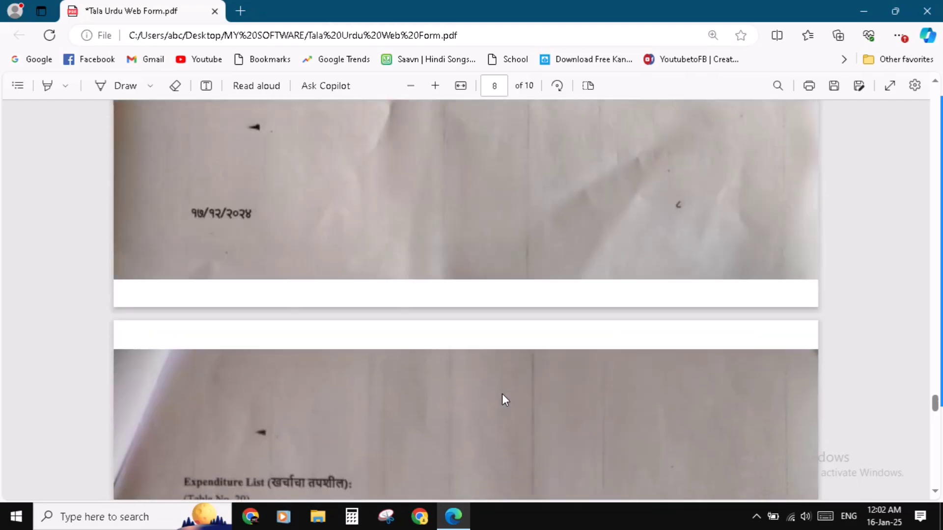
scroll(502, 395, up, 10)
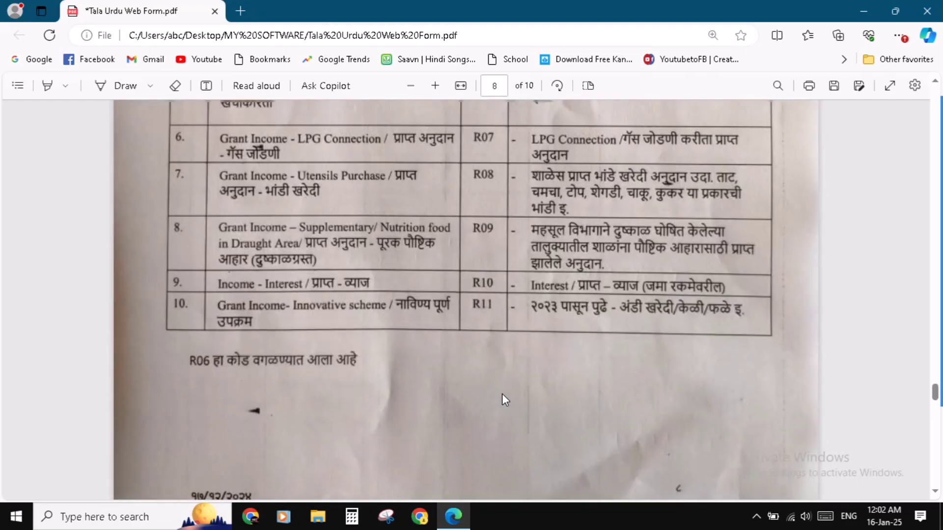
scroll(501, 394, up, 12)
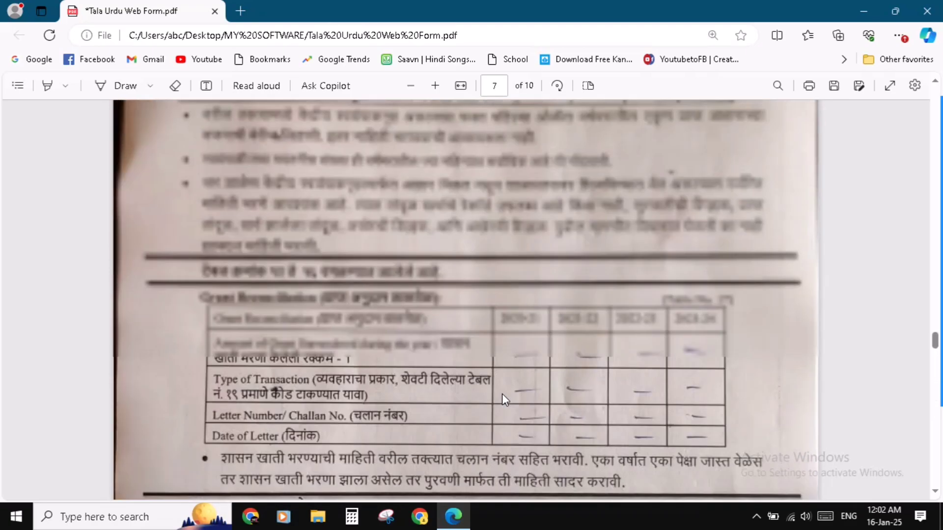
scroll(501, 394, up, 12)
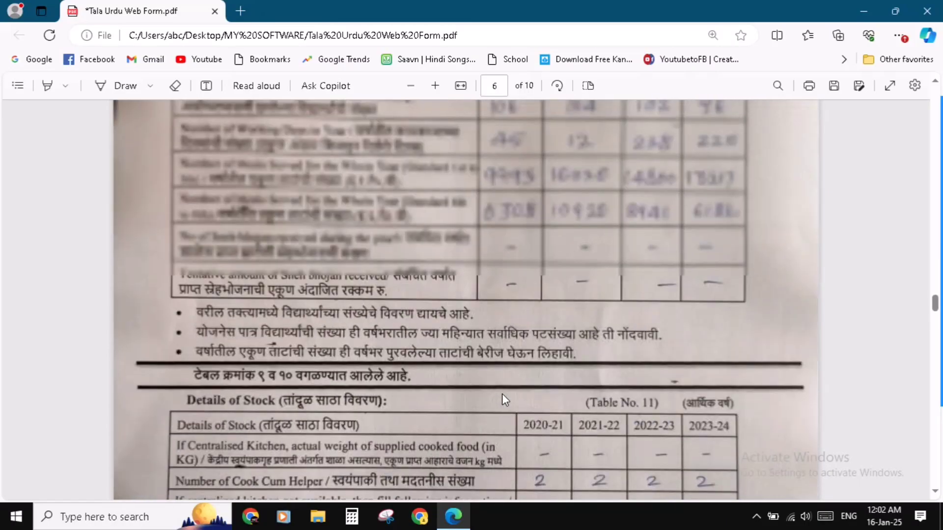
scroll(502, 394, up, 12)
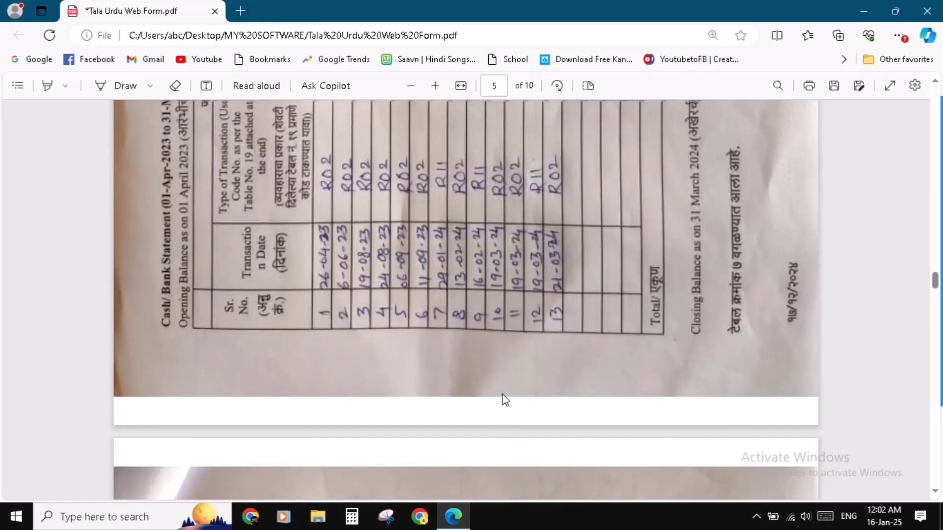
scroll(502, 394, up, 12)
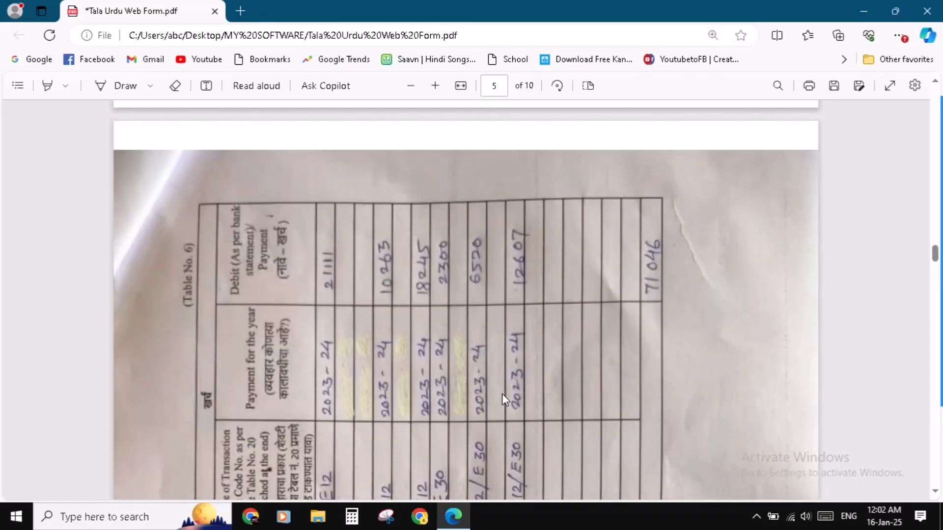
scroll(502, 394, up, 15)
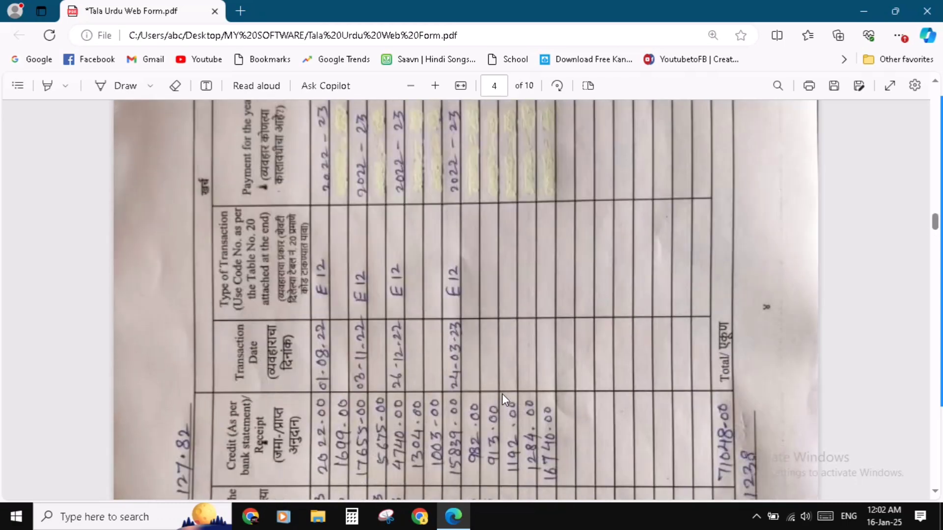
Examine the cash/bank statements in the scanned form, from Table No. 3 on page 2 through page 4
scroll(525, 321, down, 1)
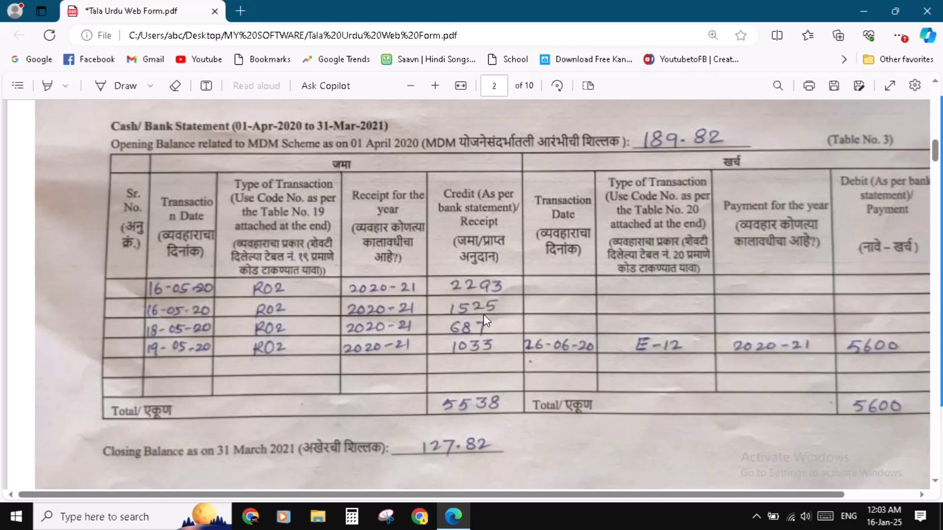
scroll(483, 315, up, 1)
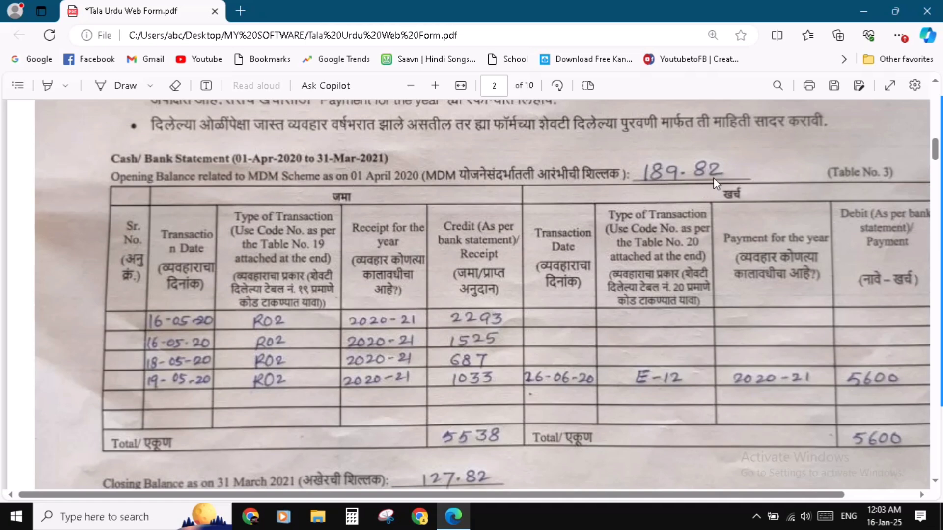
scroll(708, 180, down, 2)
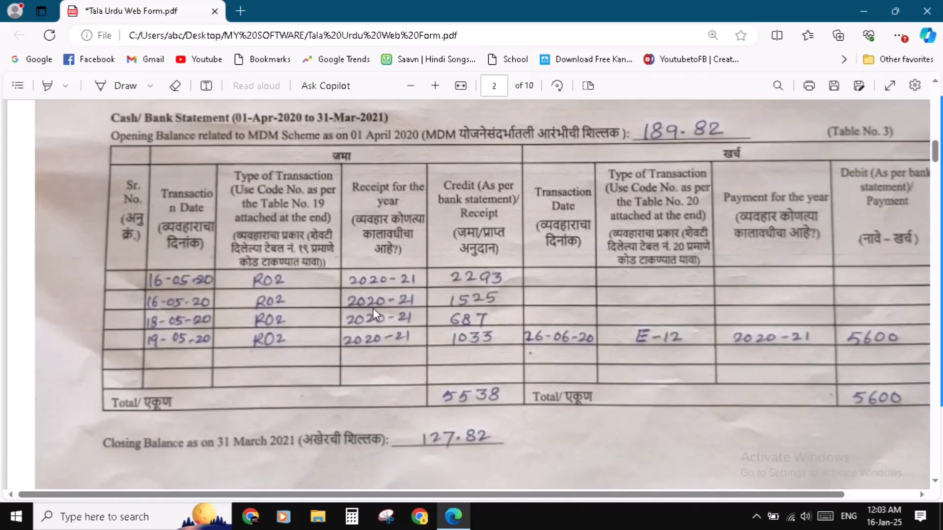
scroll(507, 306, down, 5)
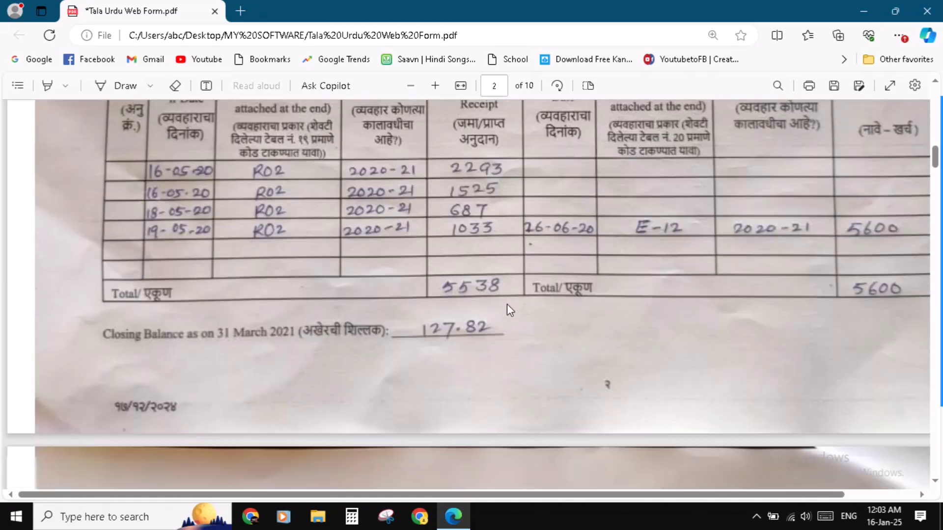
scroll(508, 306, down, 15)
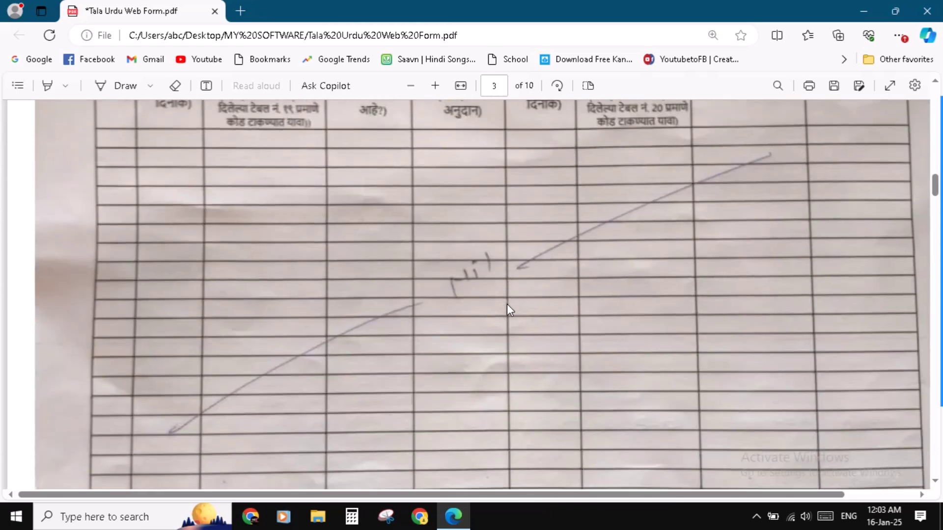
scroll(506, 304, down, 10)
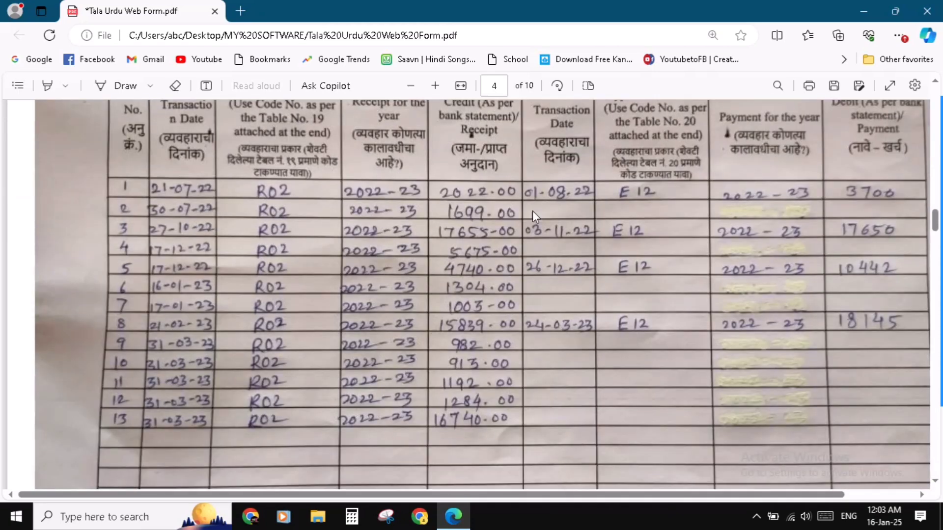
Rotate the PDF pages and go to the Number of Students table (Table No. 8) on page 6
click(560, 87)
scroll(544, 325, down, 10)
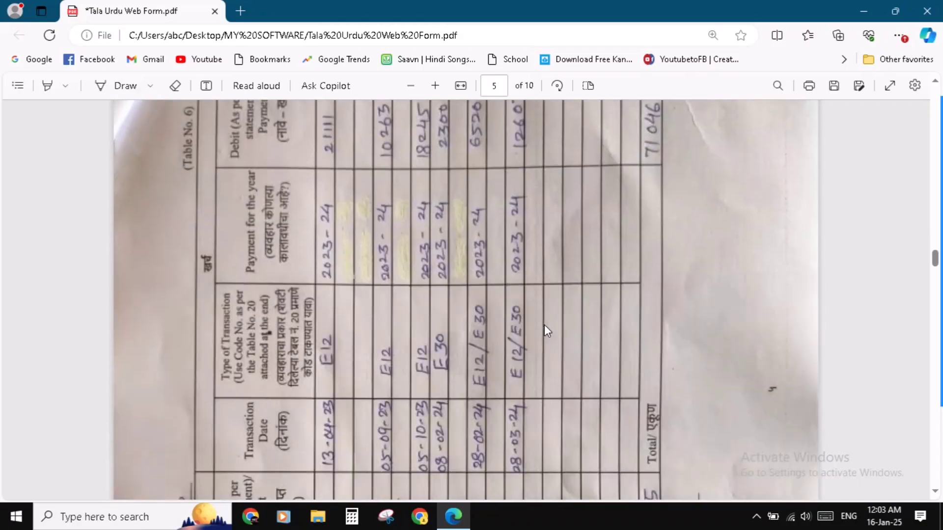
scroll(544, 325, down, 10)
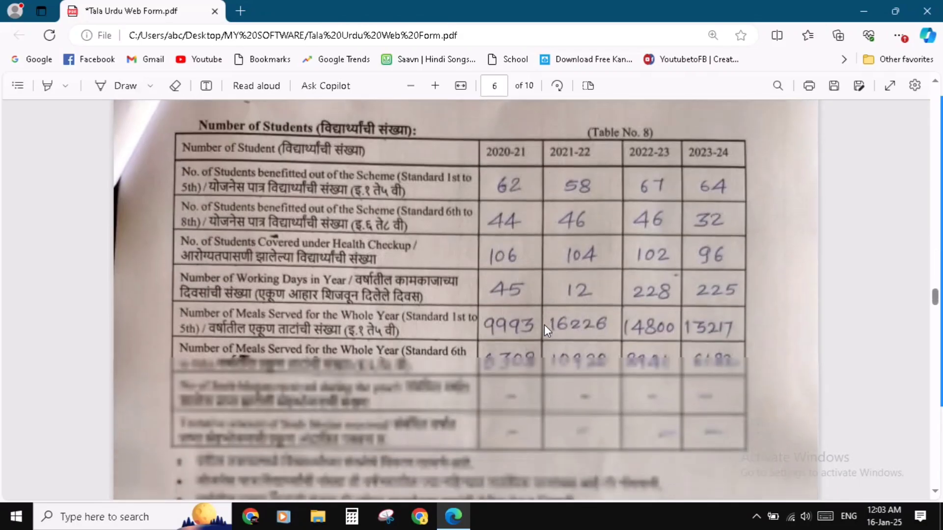
Examine the rice stock rows in the Details of Stock table (Table No. 11) on page 6
scroll(544, 325, down, 1)
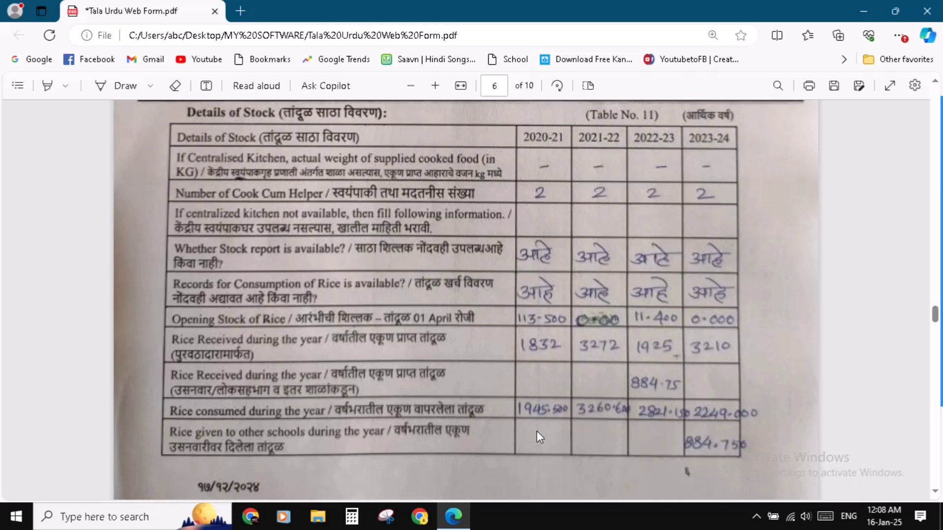
scroll(538, 435, down, 2)
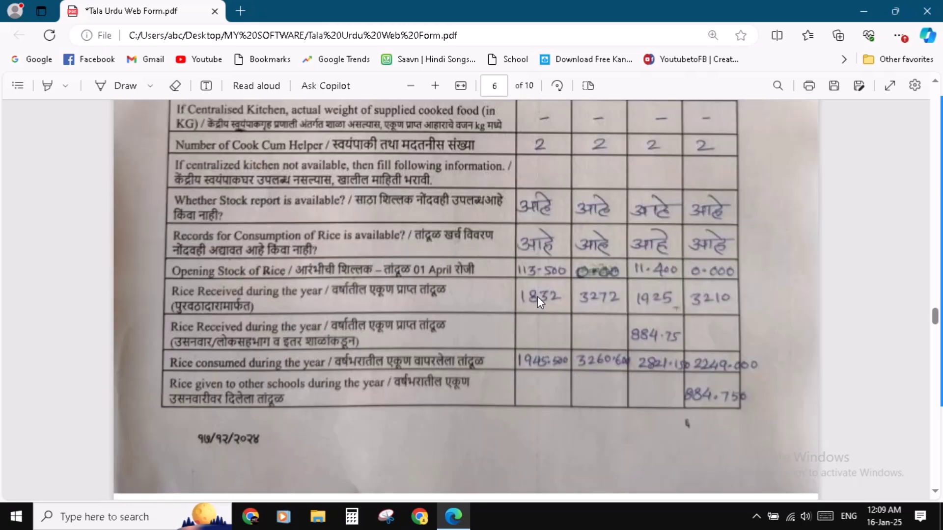
scroll(539, 299, down, 1)
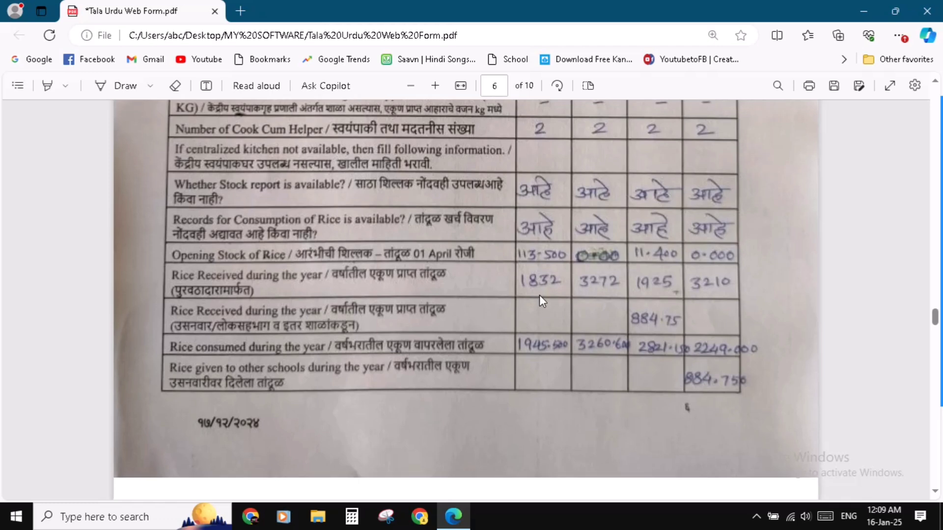
scroll(658, 256, up, 6)
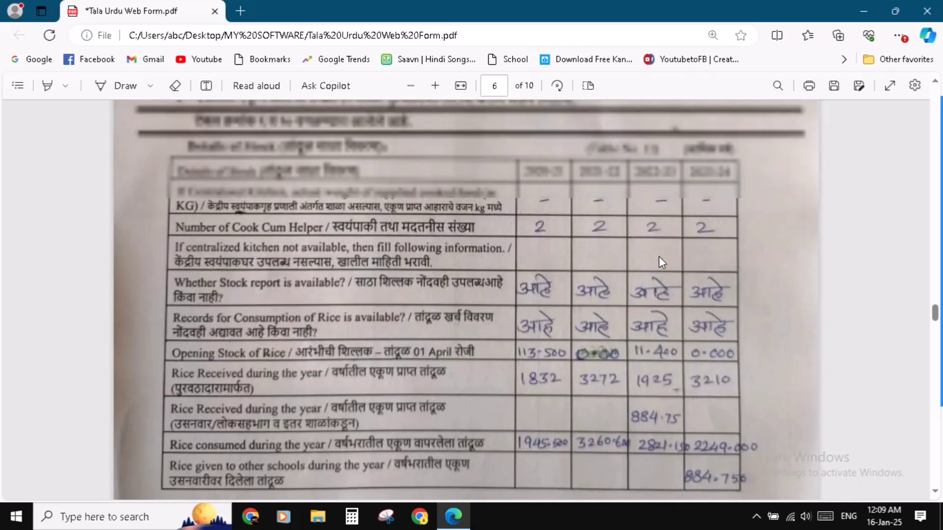
scroll(658, 312, down, 5)
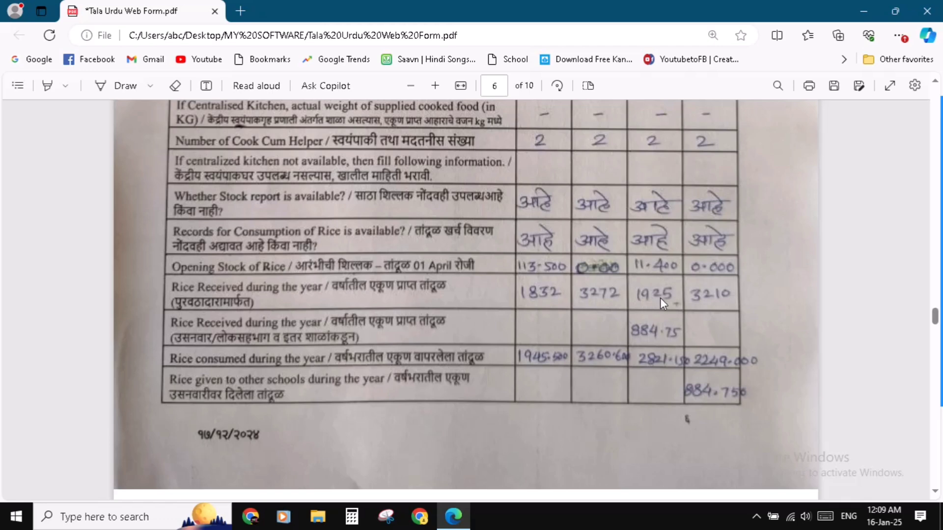
Compare the rice received, borrowed, consumed and given rows on page 6 with the closing stock on page 7
scroll(661, 298, down, 1)
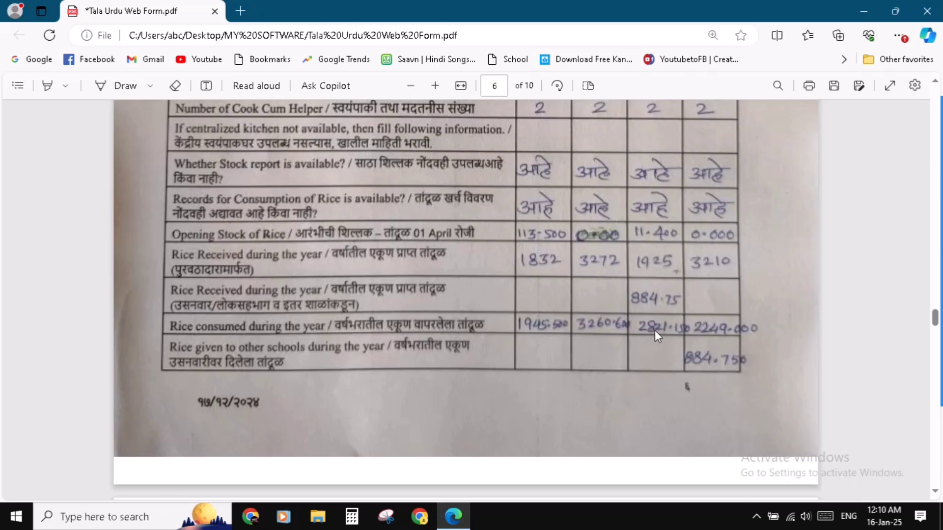
scroll(655, 331, down, 1)
scroll(656, 332, down, 5)
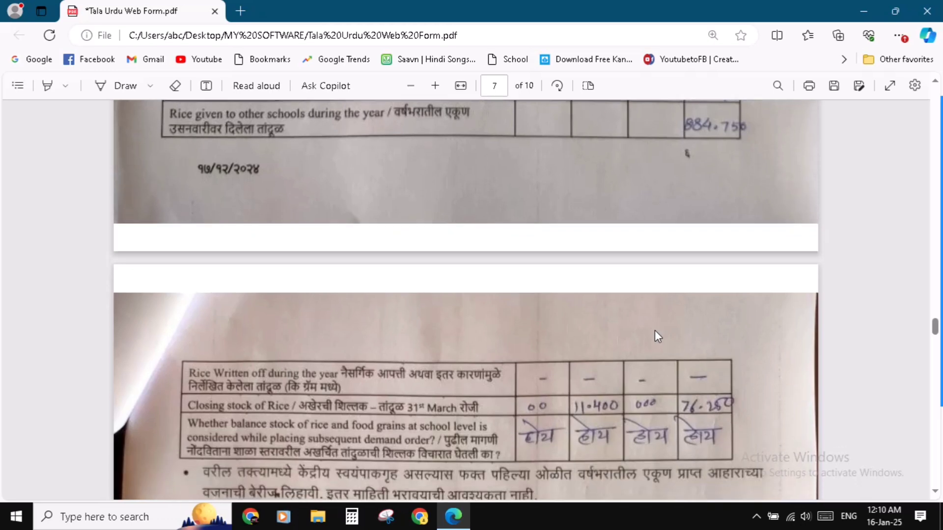
scroll(655, 330, up, 3)
scroll(655, 330, down, 3)
scroll(655, 330, up, 3)
scroll(655, 330, up, 1)
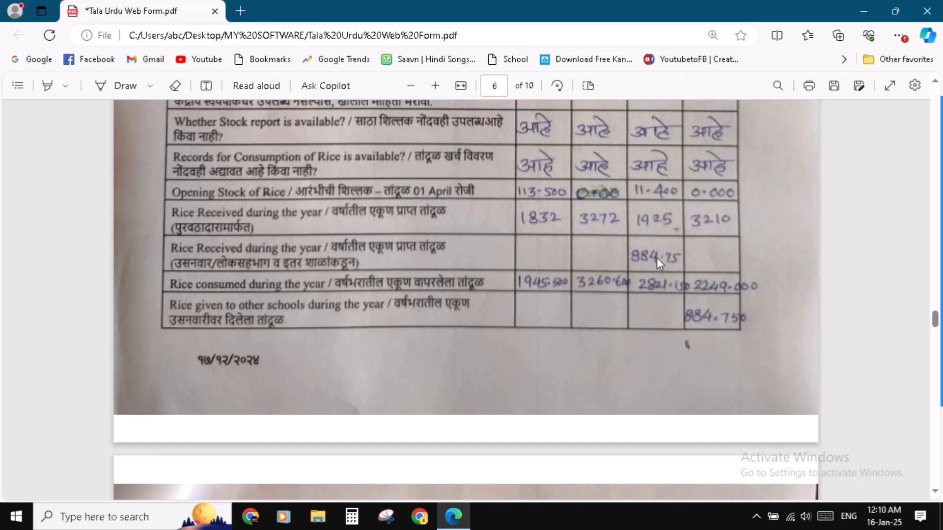
scroll(657, 265, up, 1)
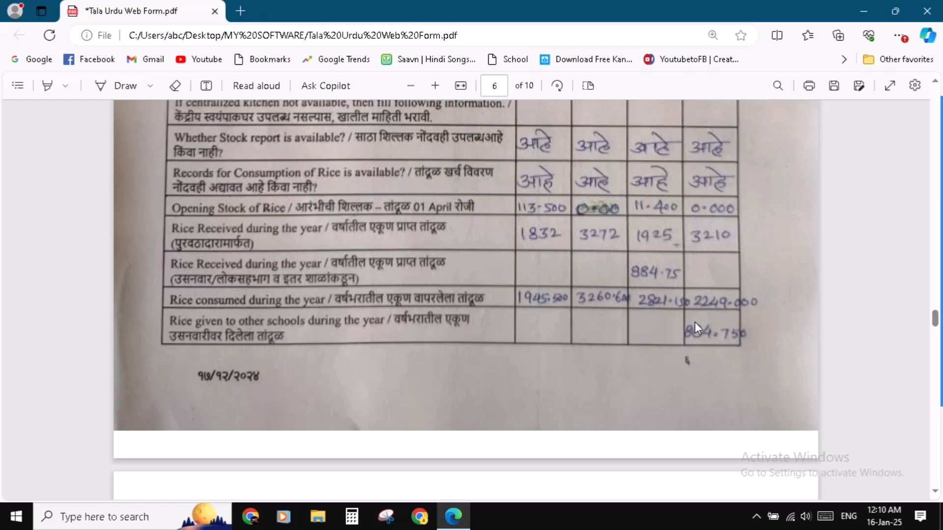
scroll(717, 333, down, 2)
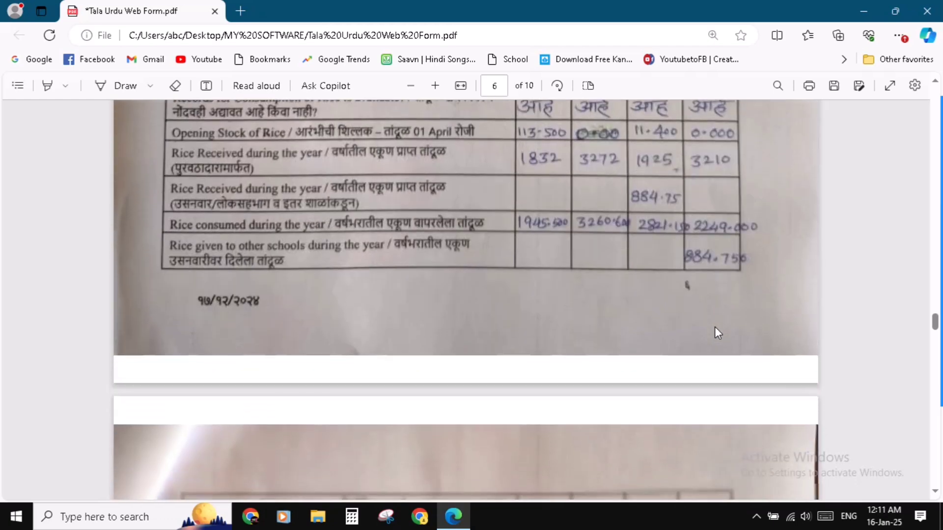
Examine the closing rice stock row and its notes on page 7, down to the Grant Reconciliation table (Table No. 17)
scroll(716, 333, down, 5)
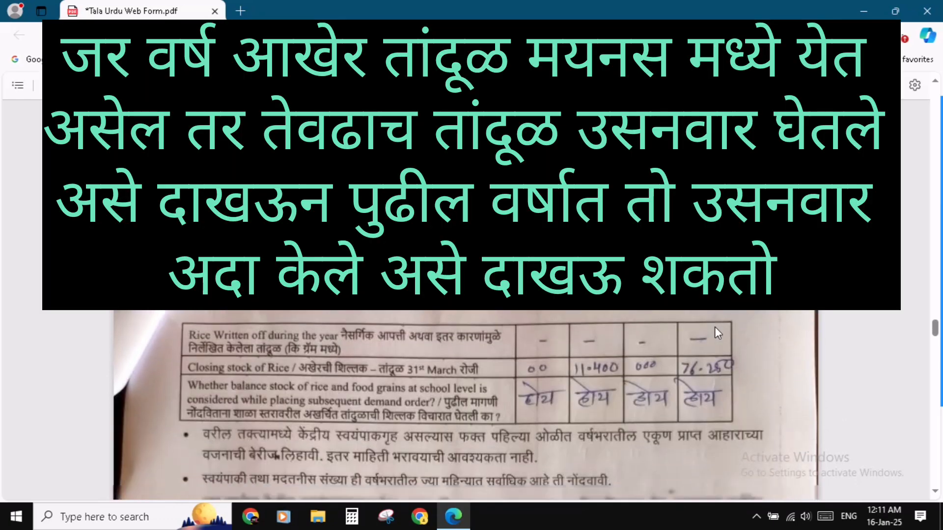
scroll(714, 326, down, 1)
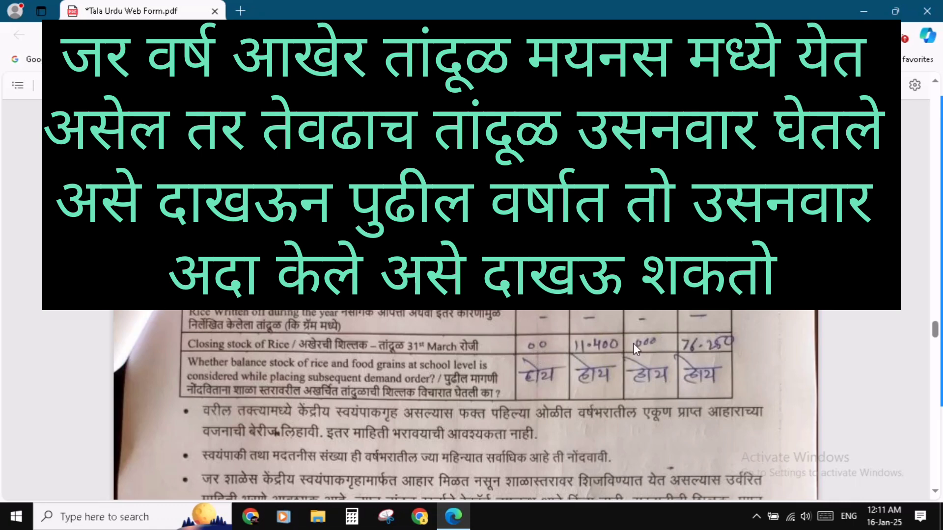
scroll(633, 343, down, 1)
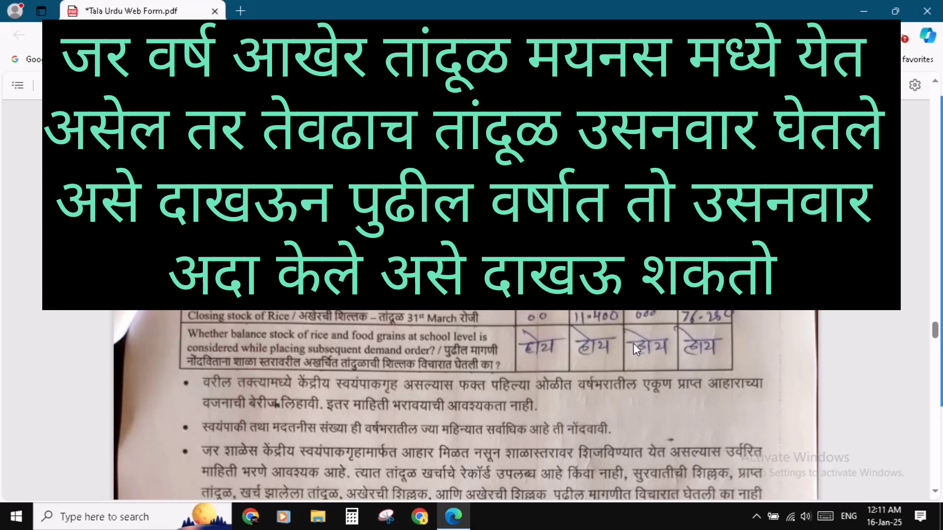
scroll(633, 344, down, 5)
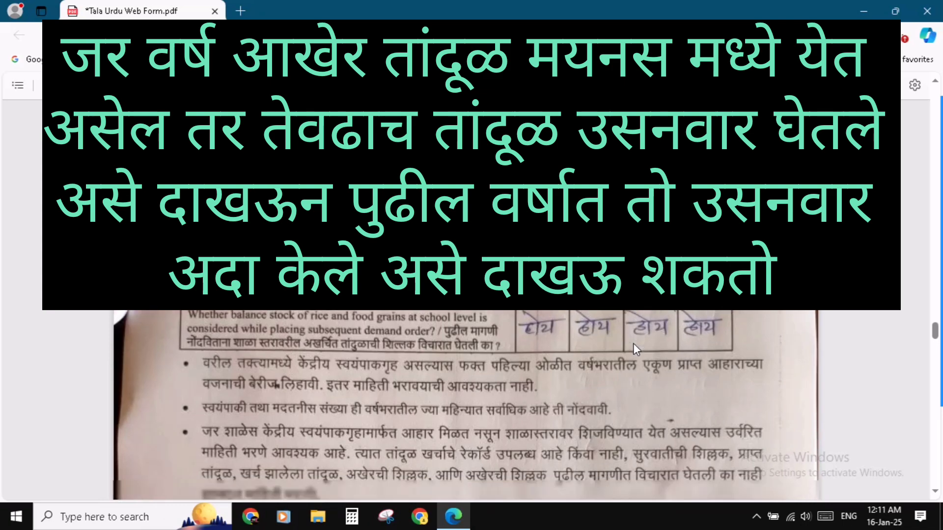
scroll(632, 344, down, 2)
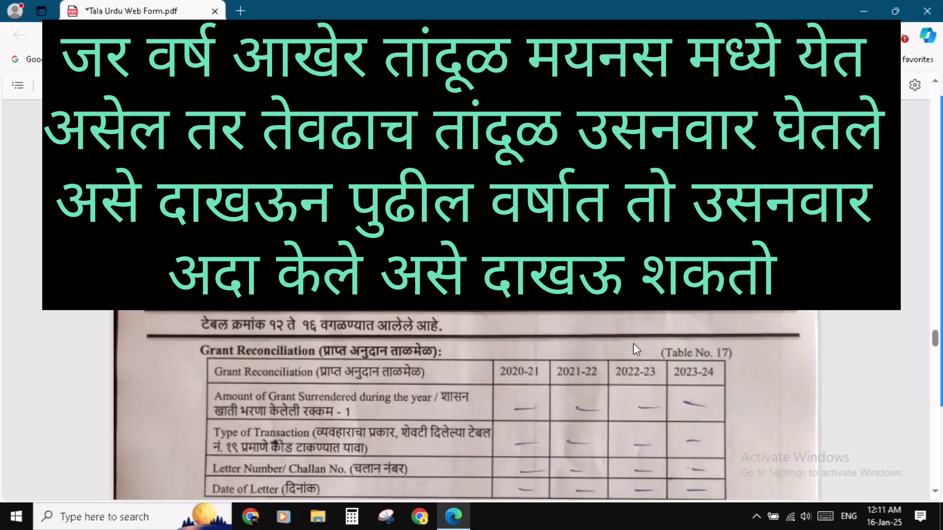
scroll(632, 344, up, 7)
scroll(632, 343, down, 5)
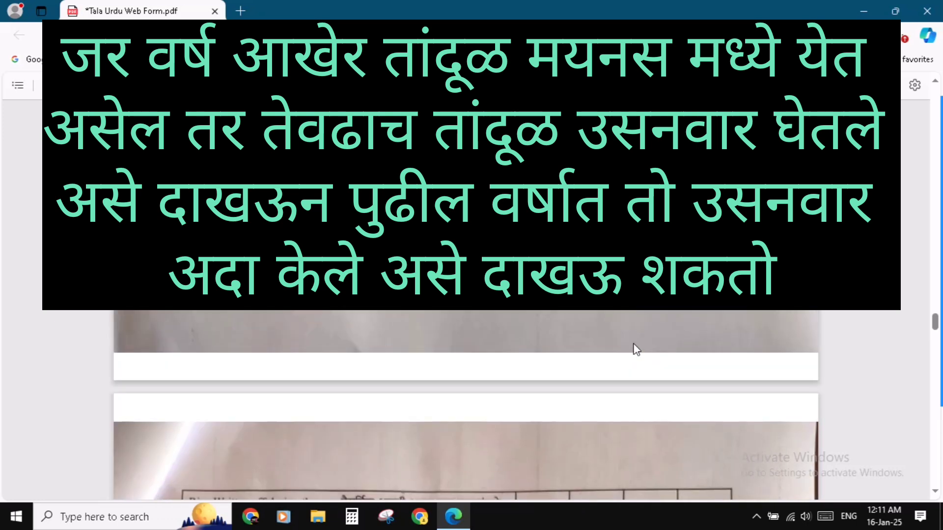
scroll(633, 344, down, 6)
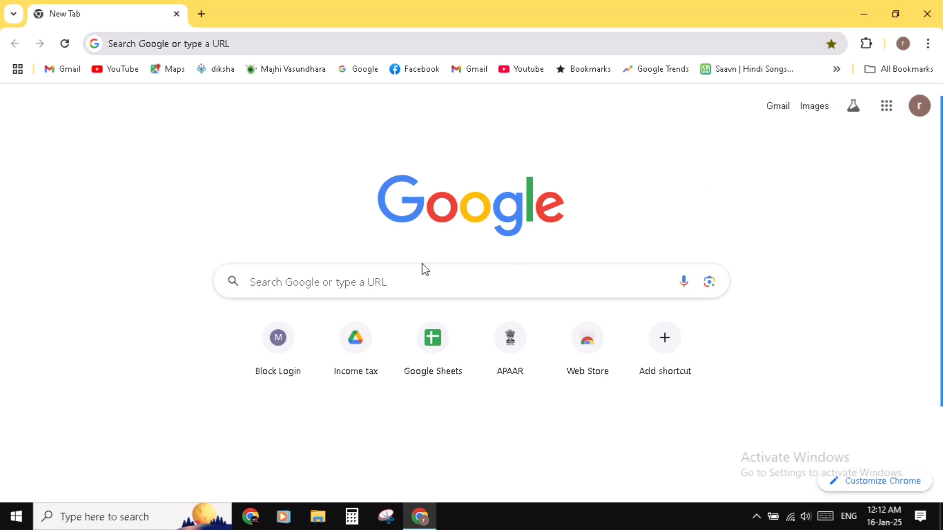
In Chrome, open block.mahamdm2-scgc.co.in and log in to the block account with its username and password
click(293, 281)
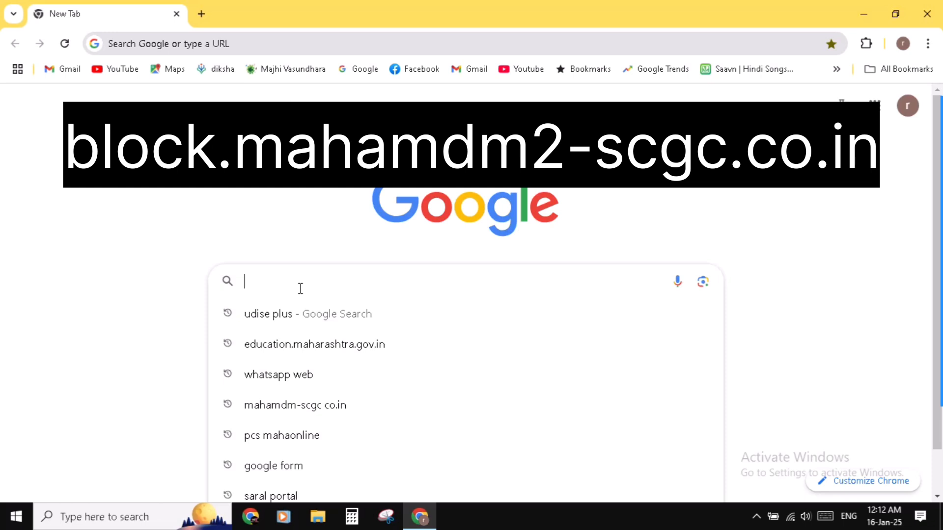
key(Escape)
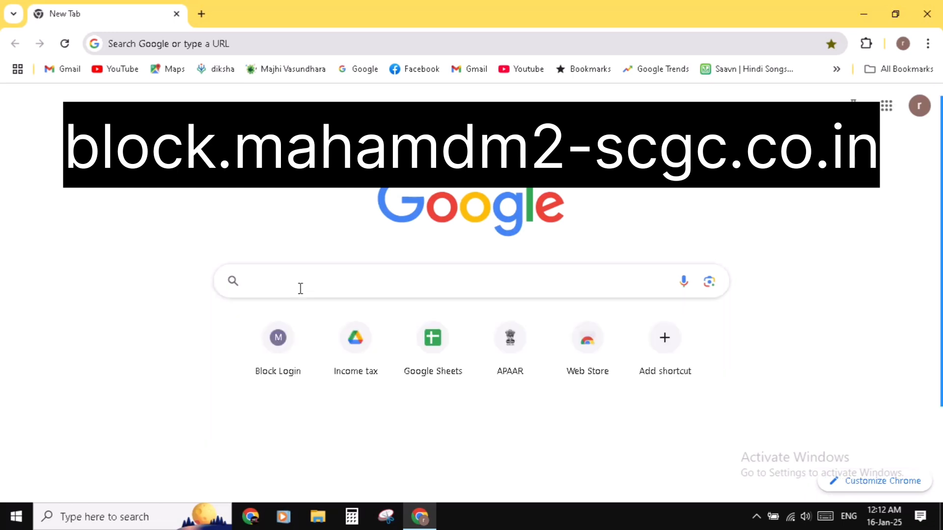
text(blo)
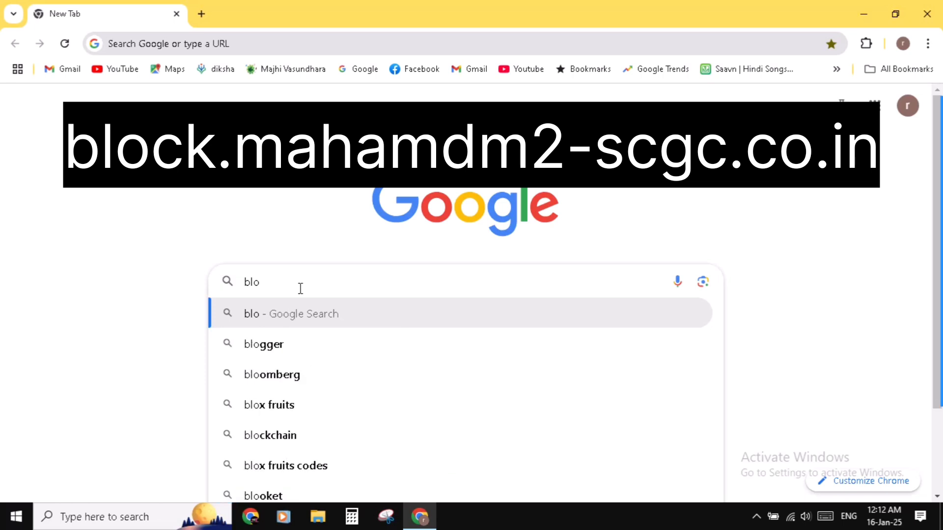
text(ck.)
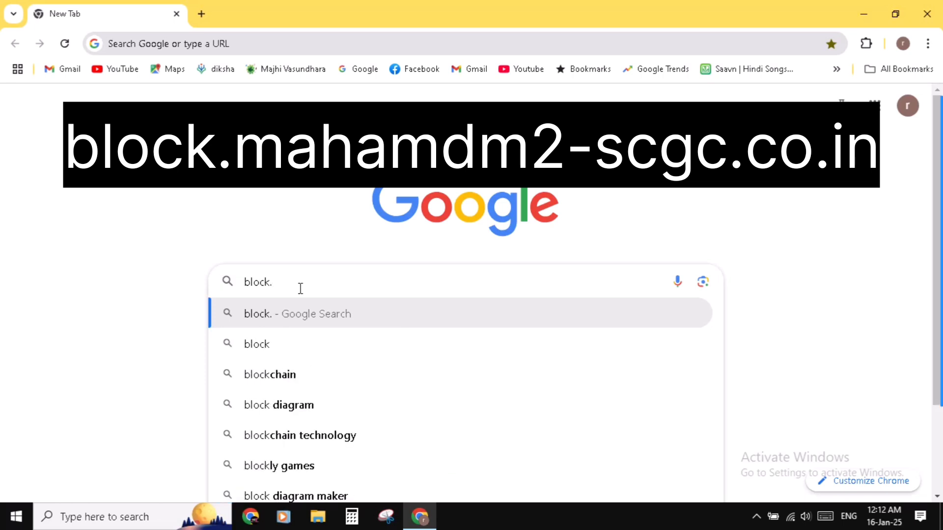
text(ma)
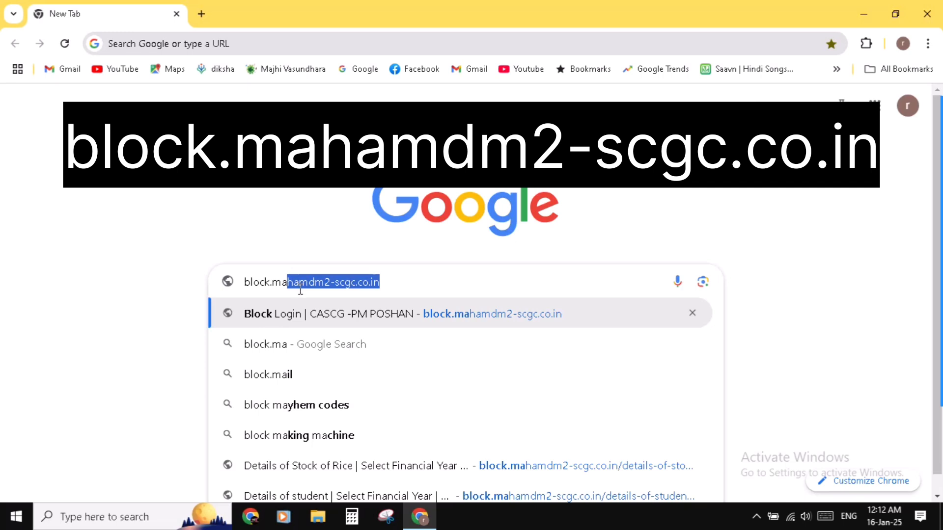
click(382, 278)
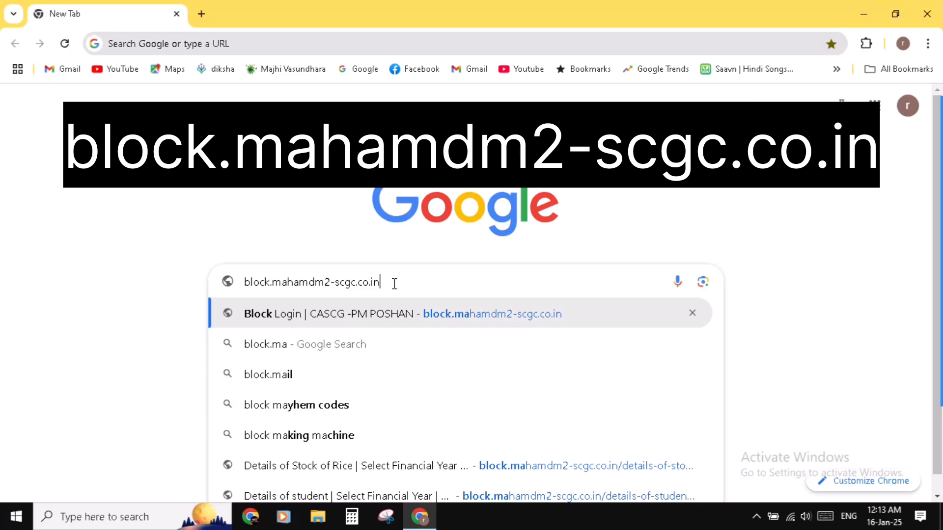
key(Return)
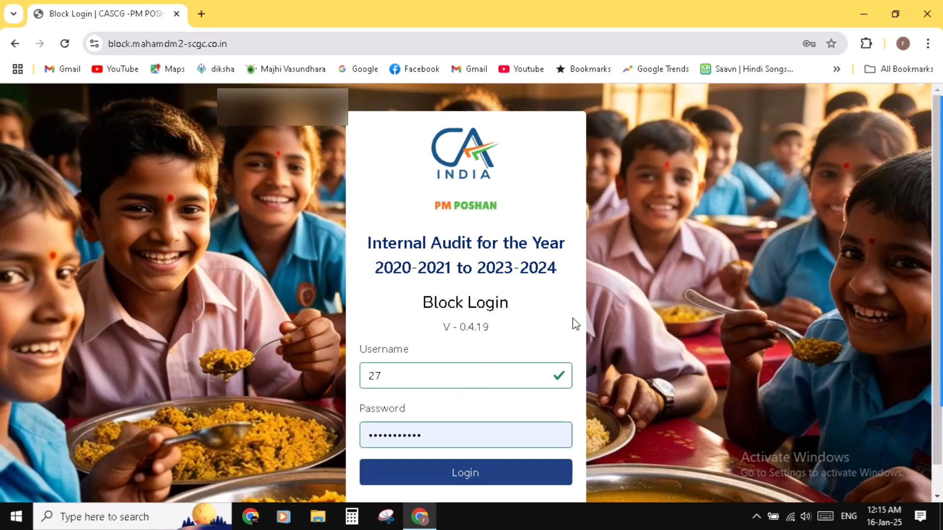
key(Return)
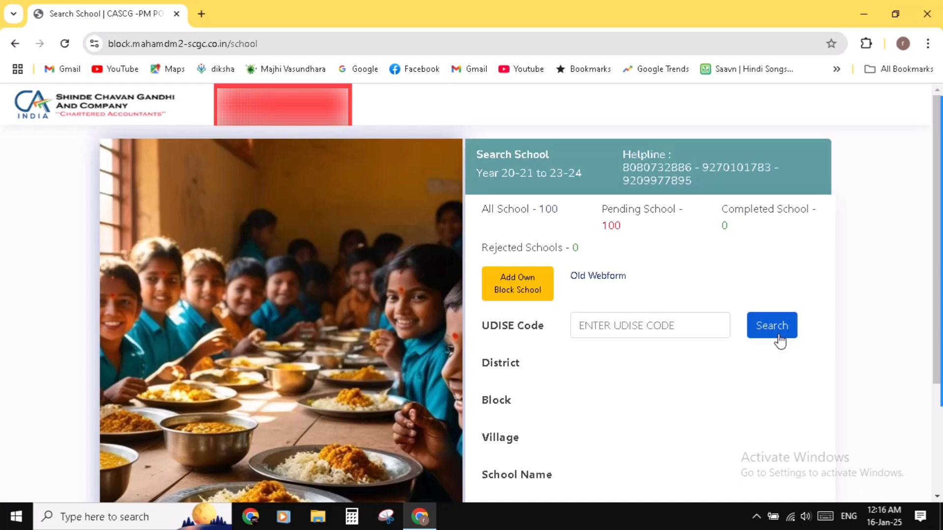
Search for the school by its UDISE code and proceed to its audit web form
scroll(673, 398, down, 1)
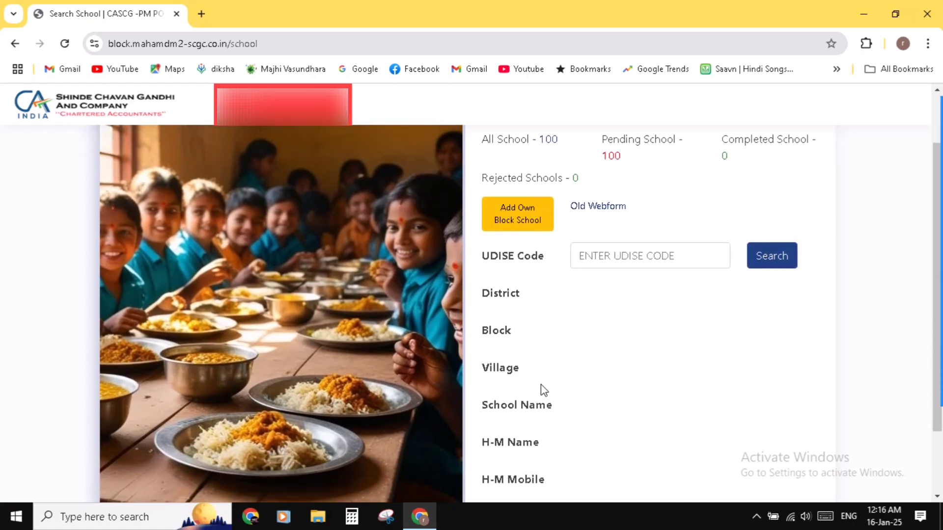
scroll(544, 399, down, 1)
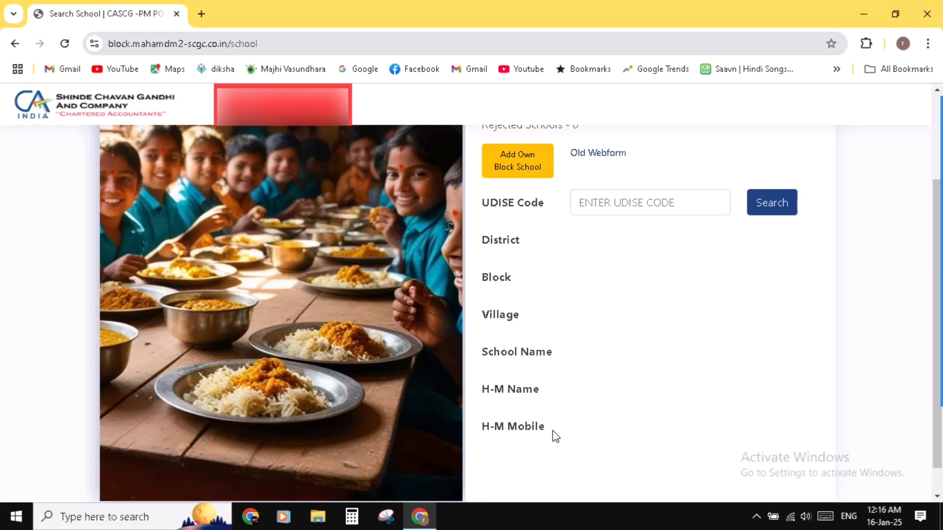
click(662, 206)
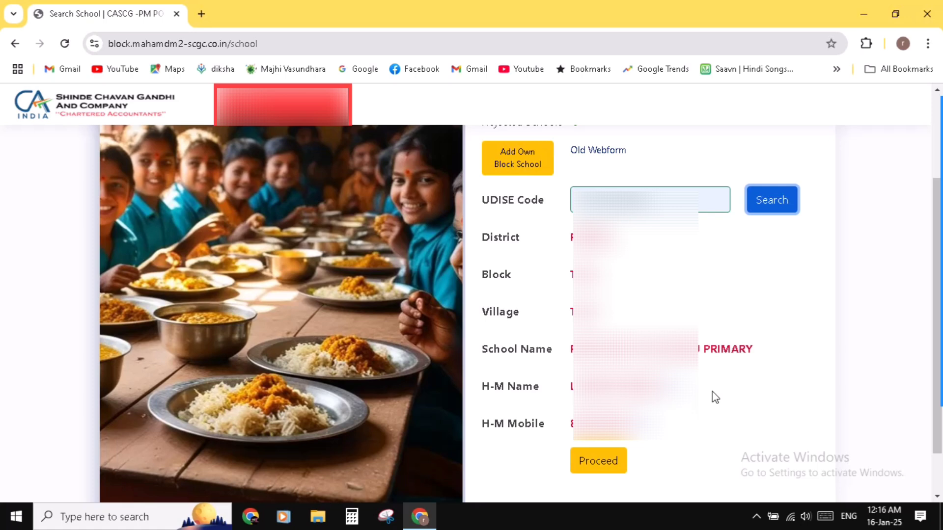
click(595, 464)
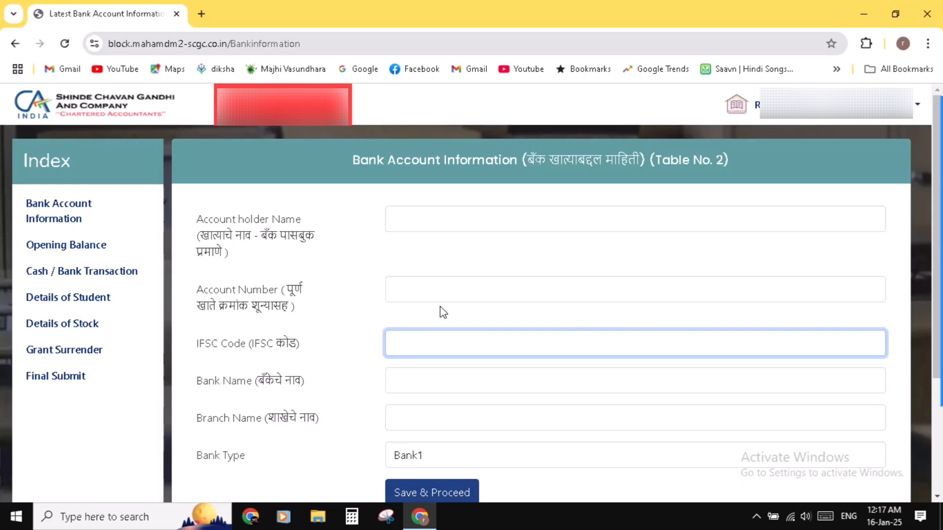
Examine the Bank Account Information form (Table No. 2), including its entry fields and the list of saved accounts
scroll(440, 306, down, 1)
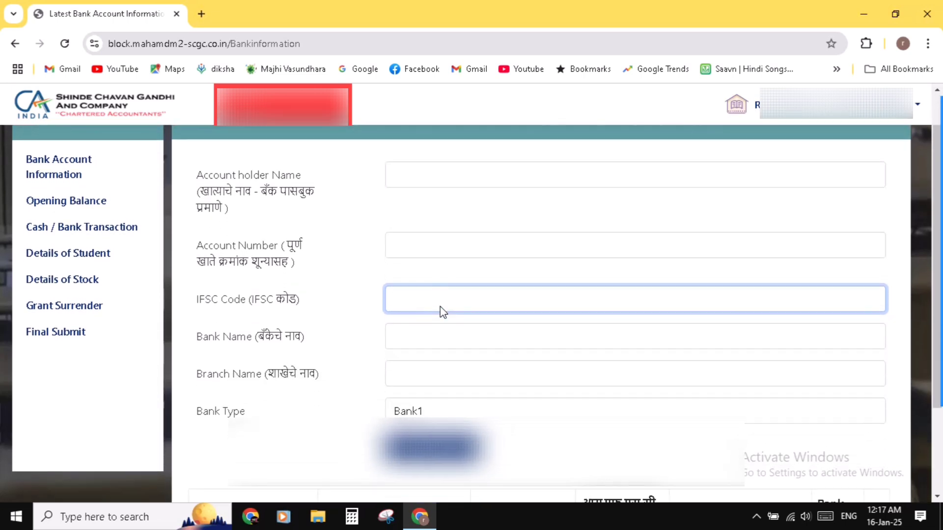
scroll(441, 306, down, 2)
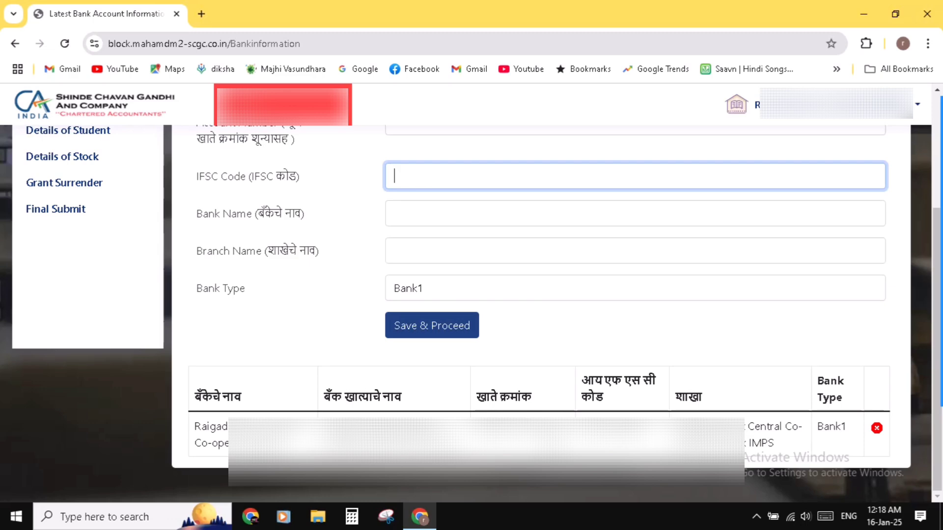
scroll(499, 275, up, 4)
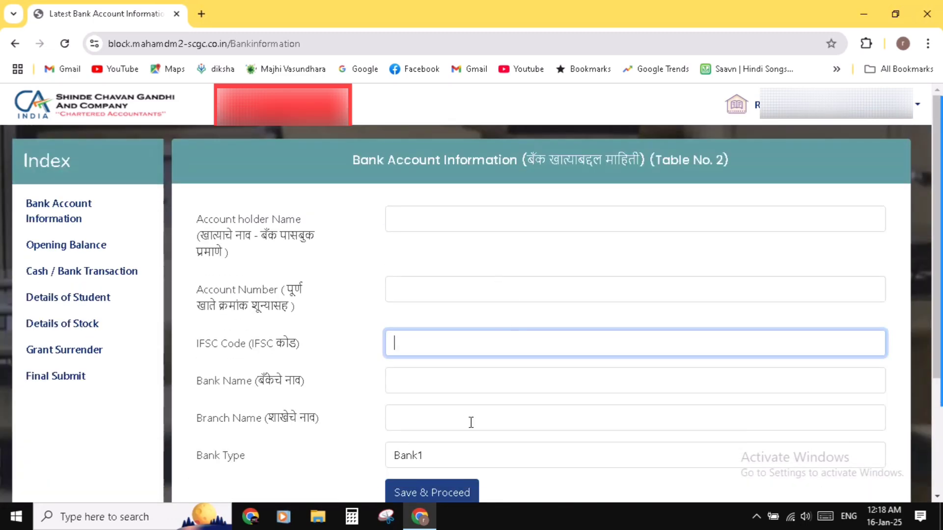
click(425, 492)
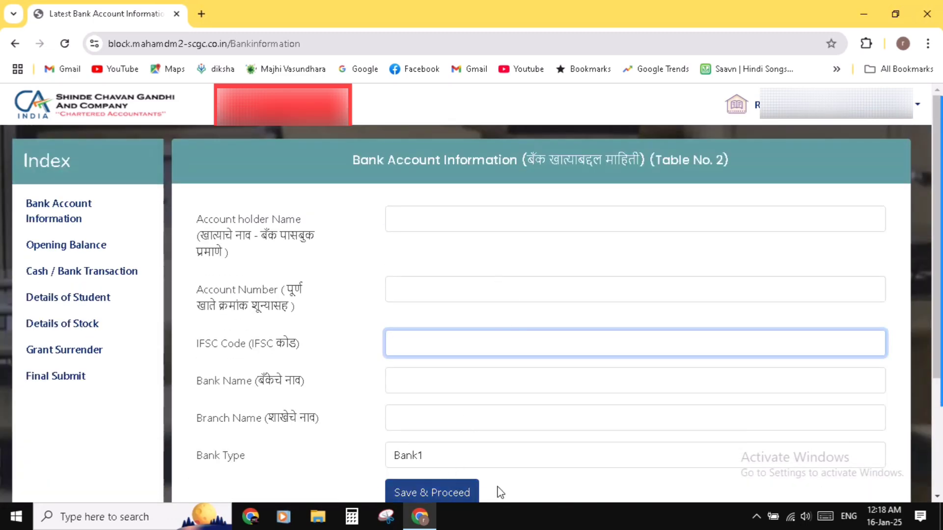
Review the PM POSHAN opening balance as on 01 April 2020 and proceed to the Cash/Bank Transaction form
click(74, 251)
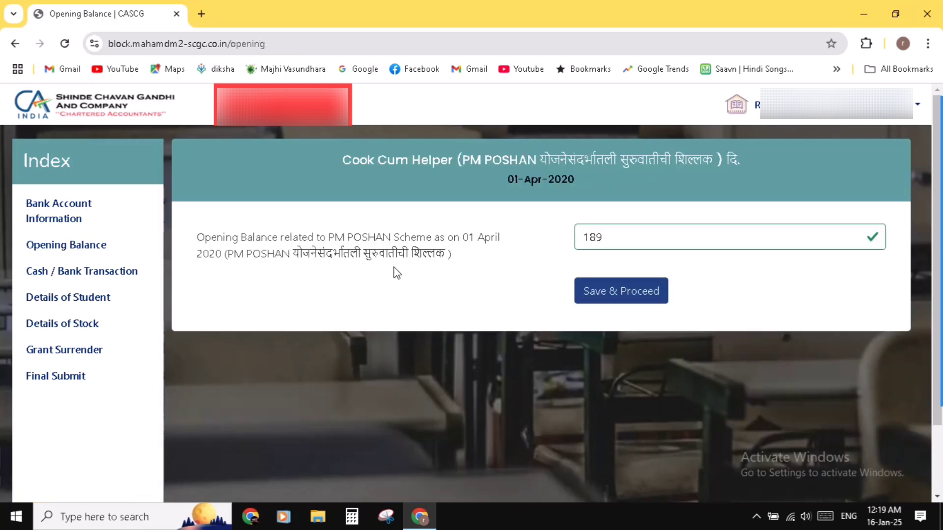
click(625, 243)
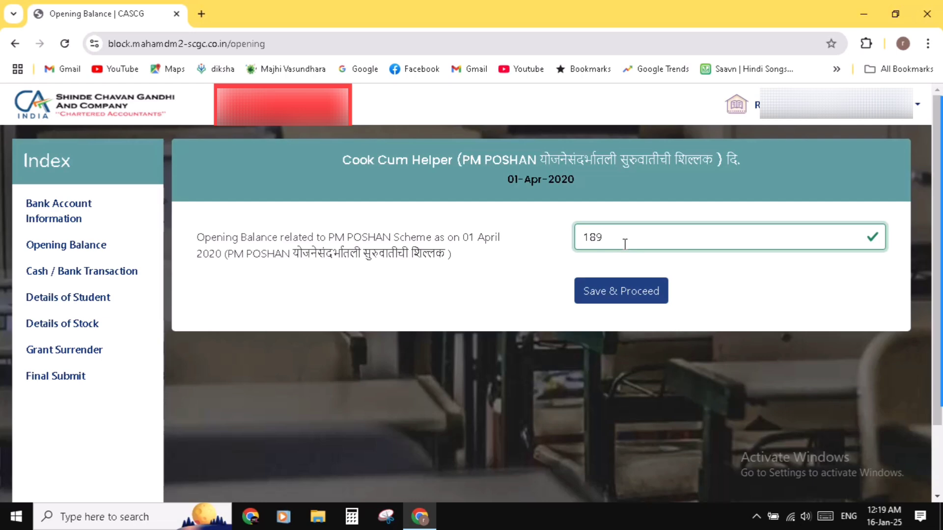
text(454)
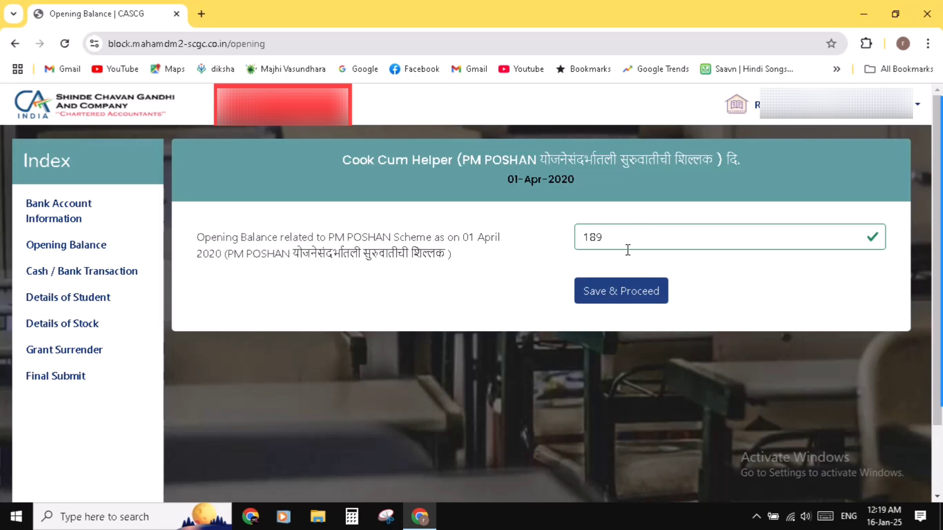
click(669, 290)
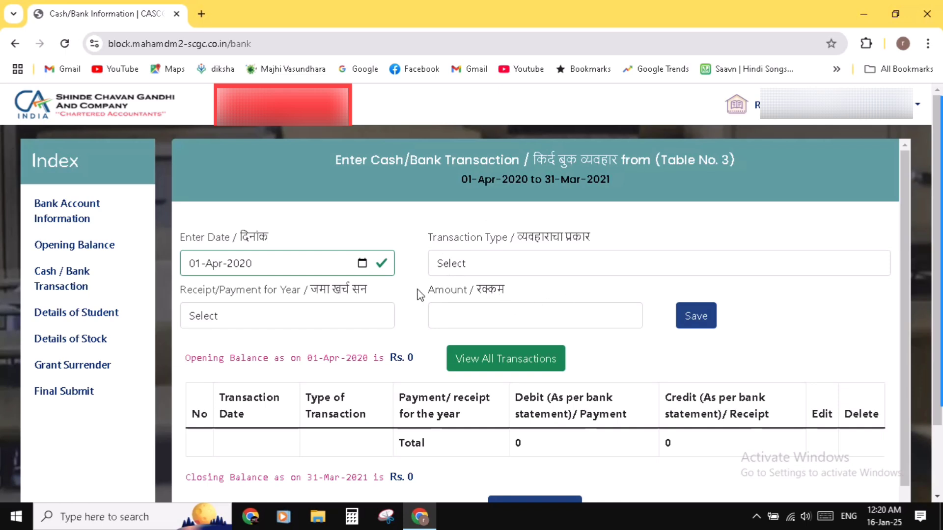
Check the calendar for the transaction date in the cash/bank form (Table No. 3), leaving the date at 01-Apr-2020
click(296, 266)
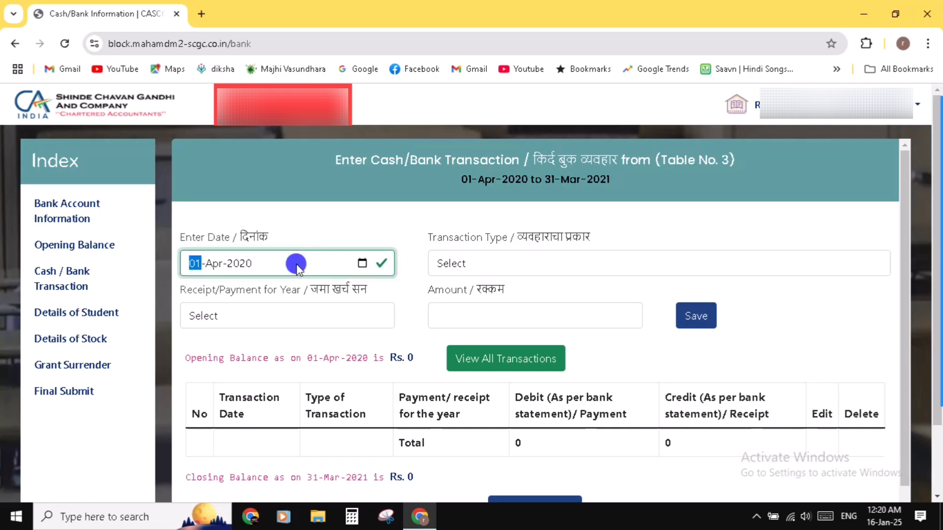
click(362, 264)
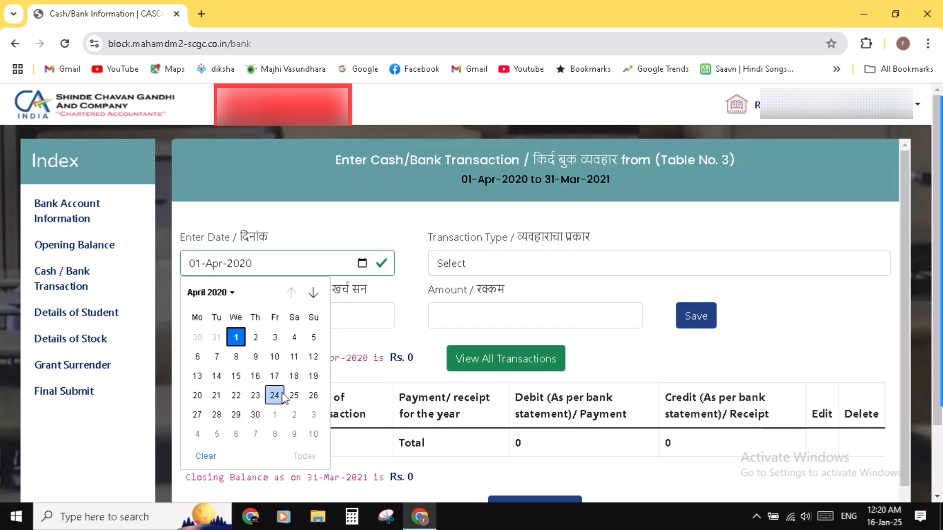
click(319, 231)
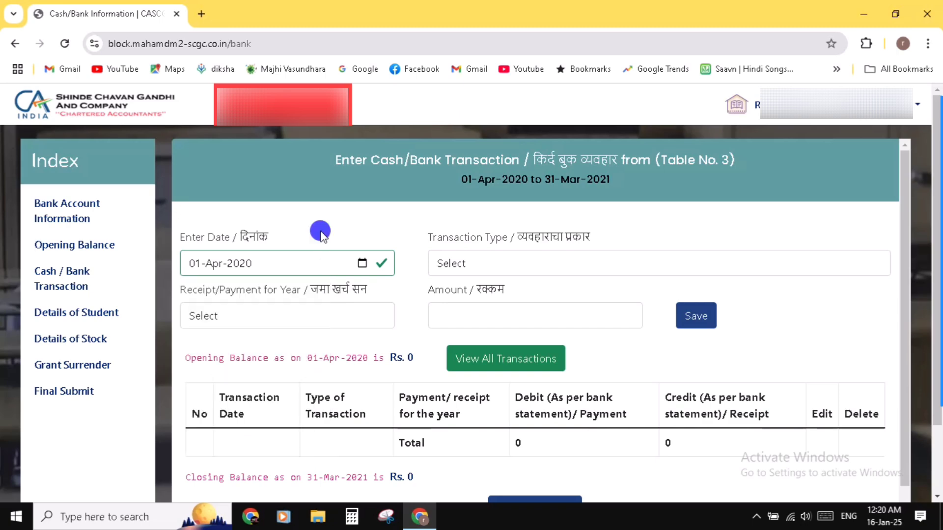
Look through the income and expenditure transaction types and choose R02 - Grant Income - Fuel and Vegetable for the cash/bank entry
click(486, 265)
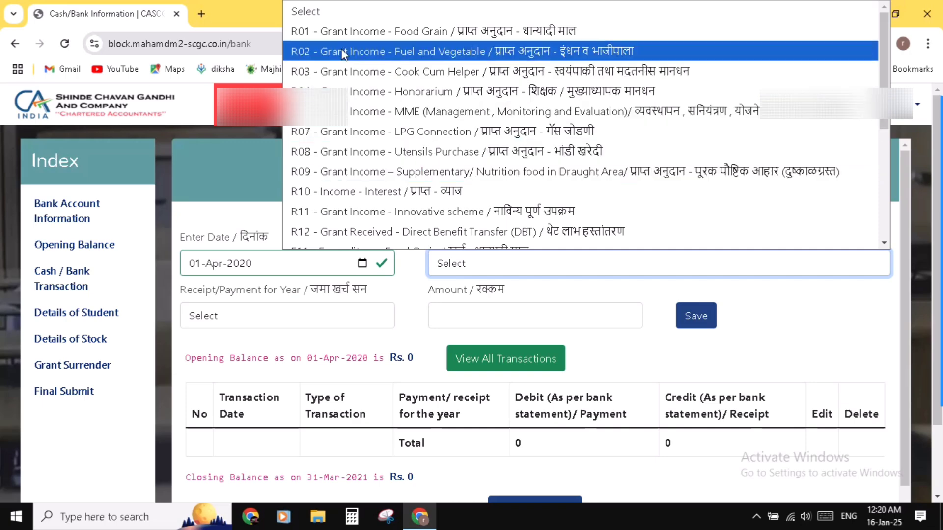
scroll(340, 166, down, 3)
scroll(342, 172, down, 2)
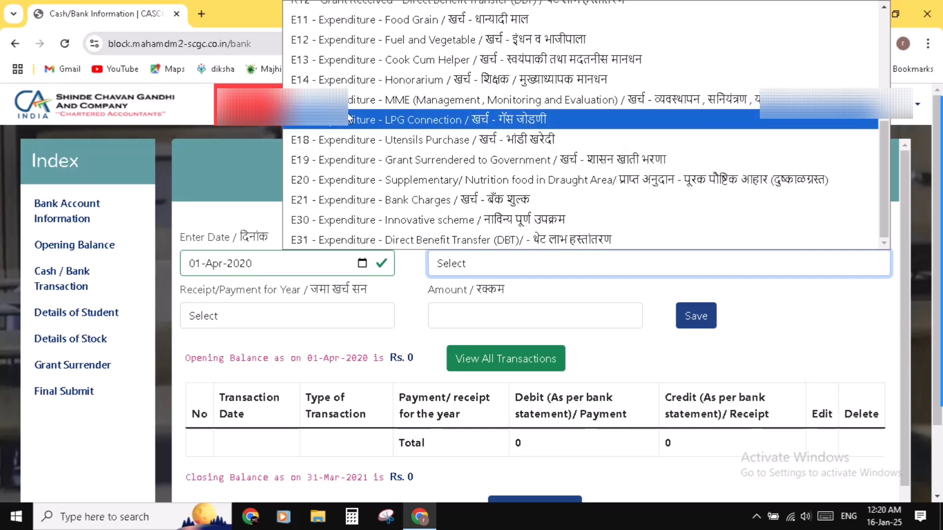
scroll(349, 117, up, 2)
scroll(350, 118, down, 2)
scroll(349, 118, up, 3)
scroll(350, 118, down, 3)
scroll(349, 118, up, 6)
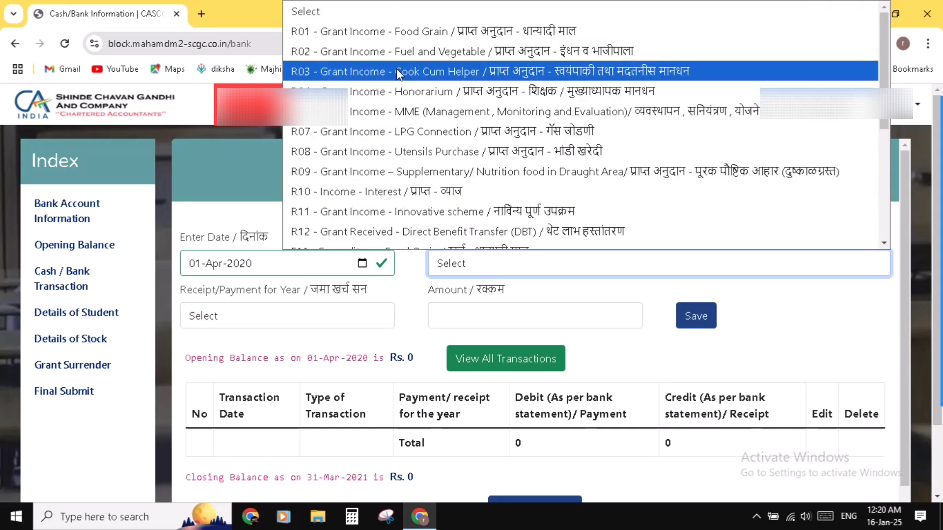
click(412, 51)
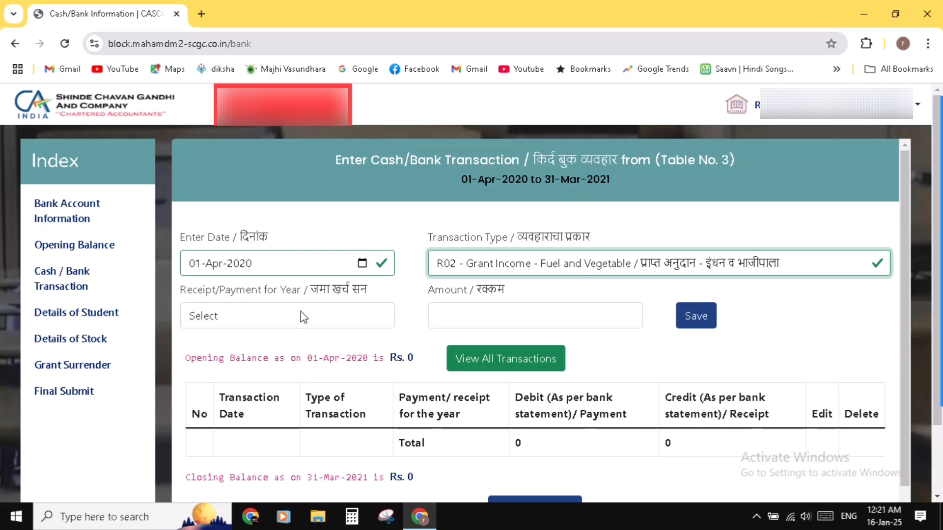
Check the available years for the receipt/payment without choosing one, and put the cursor in the amount field
click(330, 314)
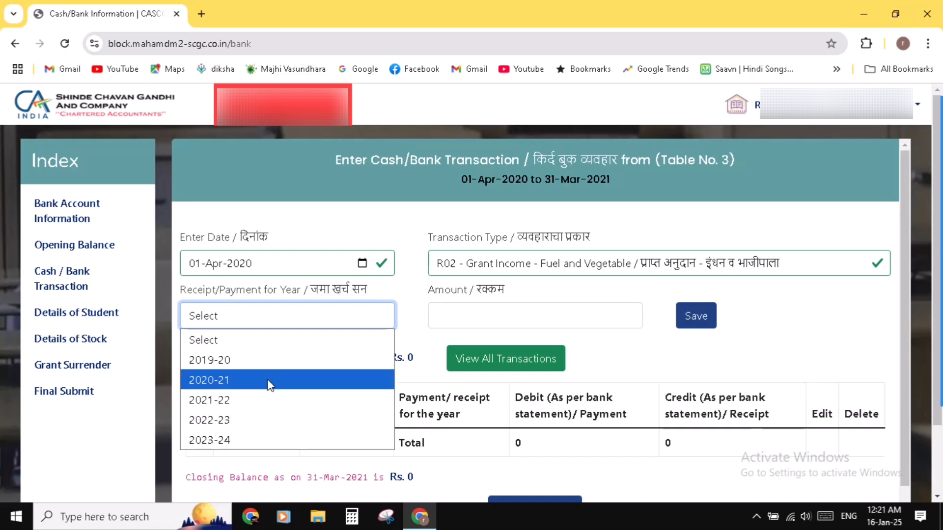
click(406, 308)
click(407, 309)
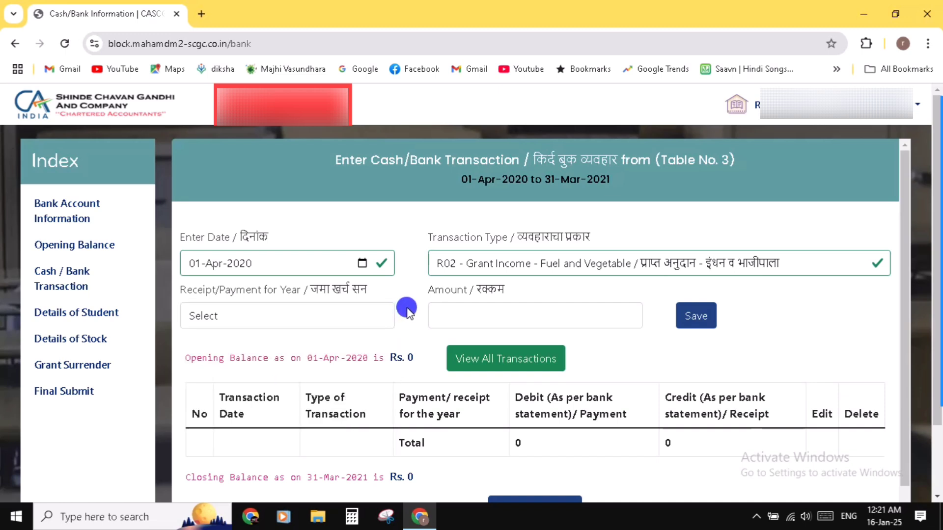
click(475, 314)
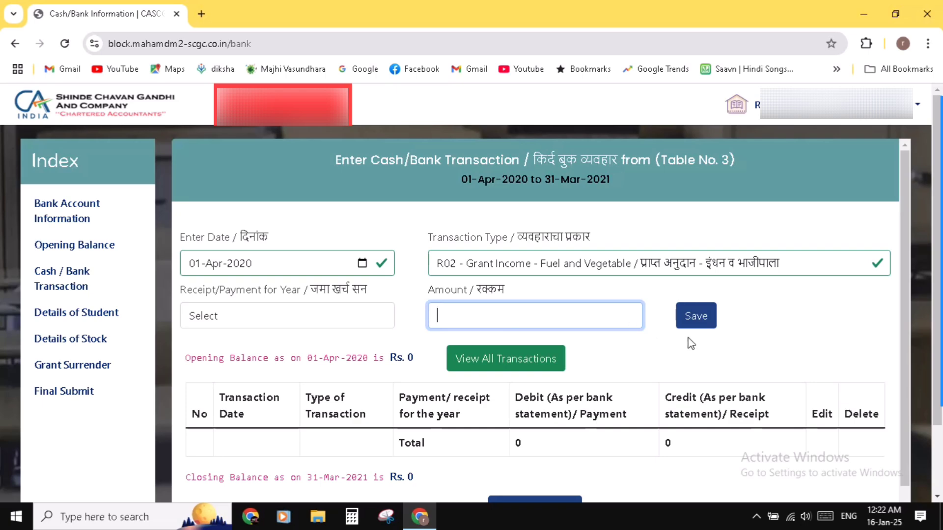
Show all saved cash/bank transactions for 01-Apr-2020 to 31-Mar-2021 and review the entries
click(513, 365)
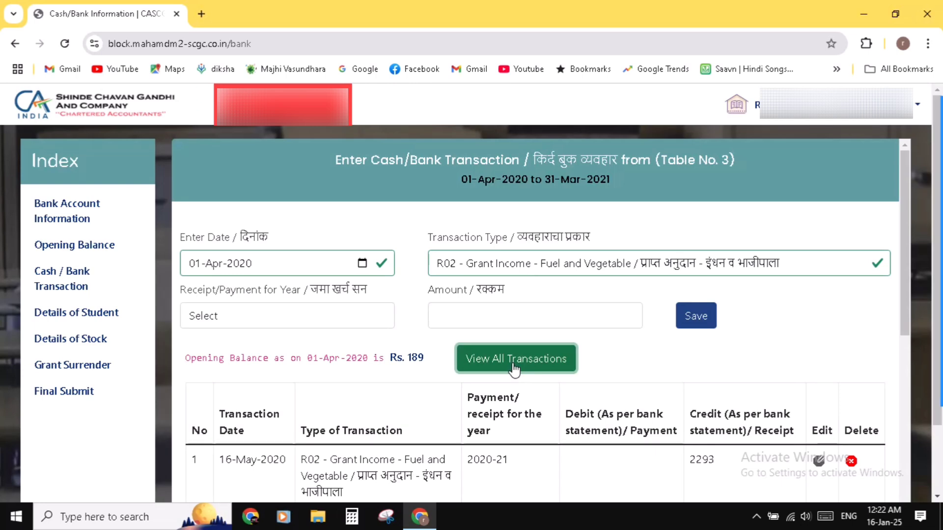
scroll(712, 309, down, 3)
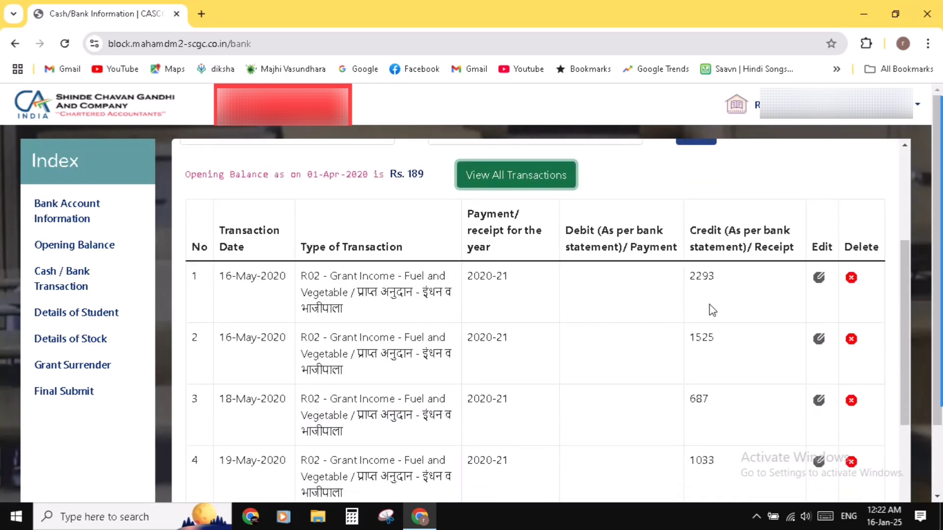
scroll(712, 309, down, 3)
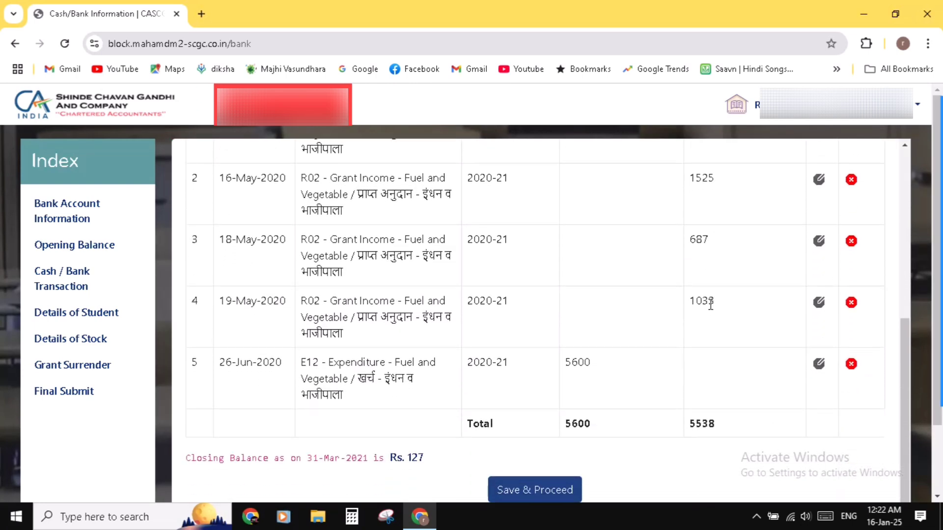
scroll(710, 305, up, 3)
scroll(709, 305, down, 2)
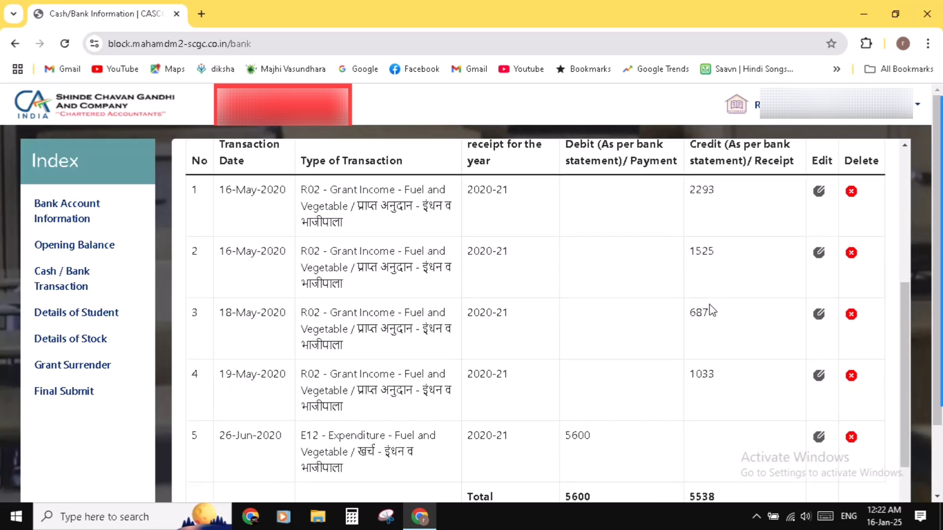
Open the second 16-May-2020 transaction for editing, check its amount and transaction type options, and close it without saving
click(821, 258)
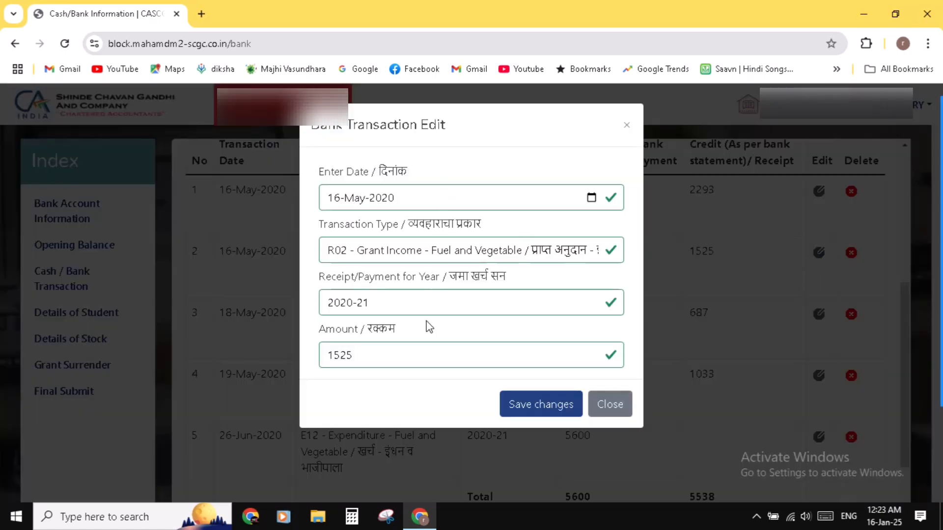
click(364, 355)
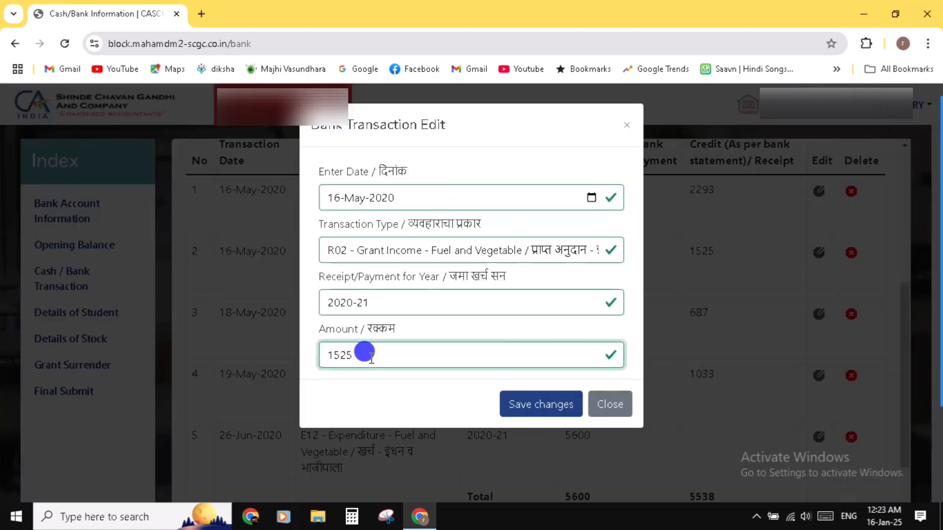
click(459, 253)
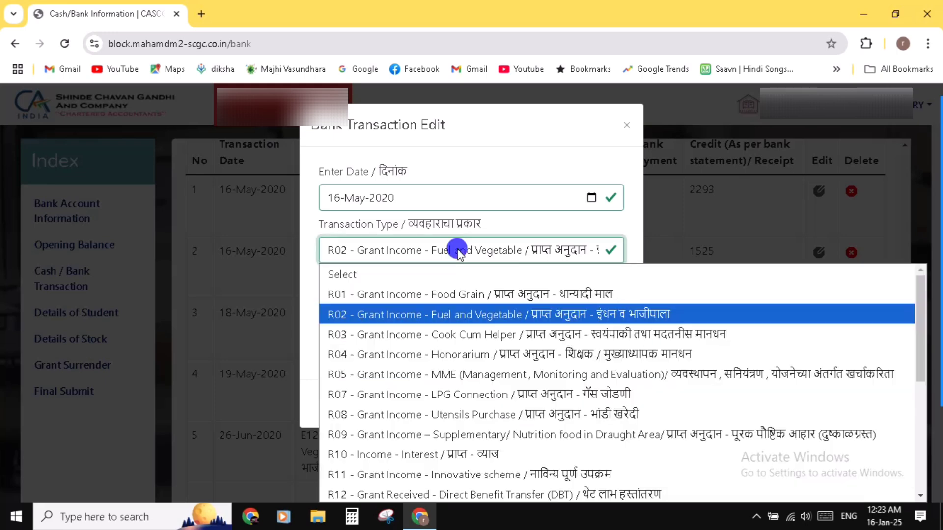
click(457, 252)
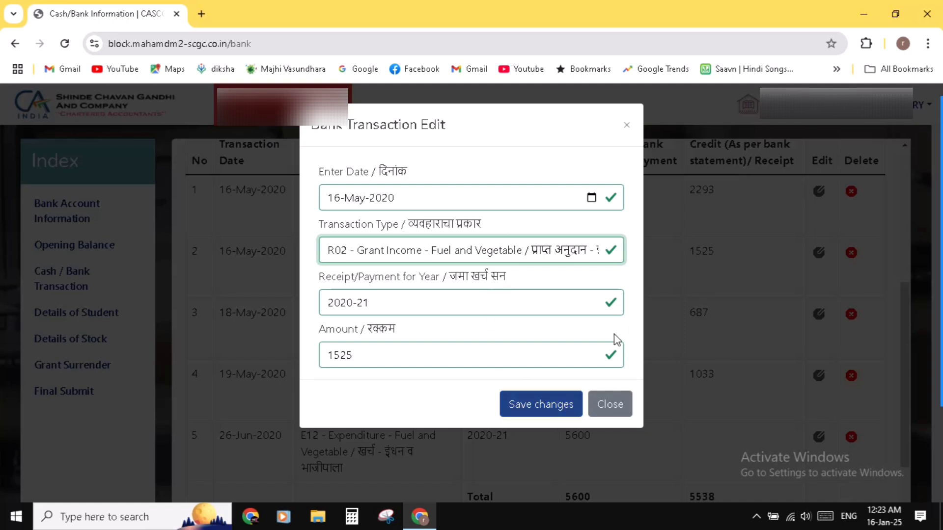
click(626, 126)
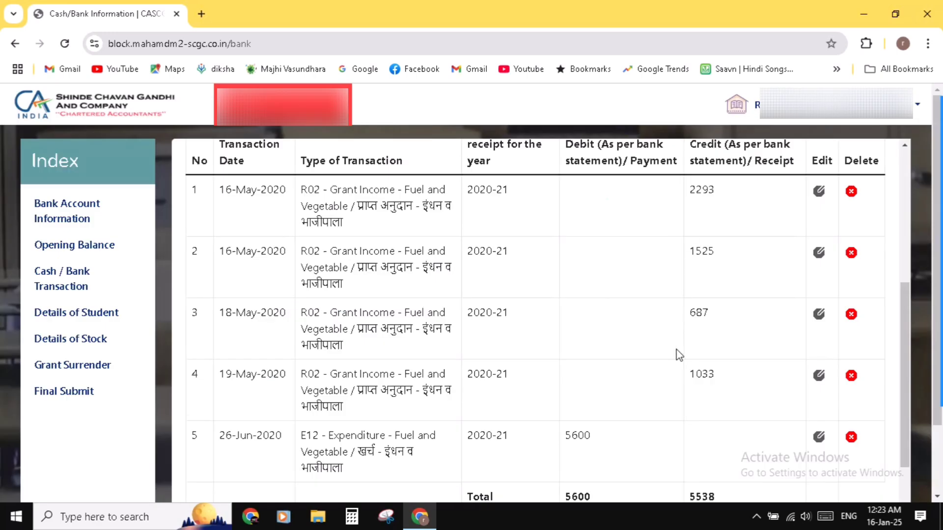
Review the 2020-21 opening balance, transactions, totals and closing balance, and save and proceed to the 2021-22 cash/bank form (Table No. 4)
scroll(679, 354, down, 2)
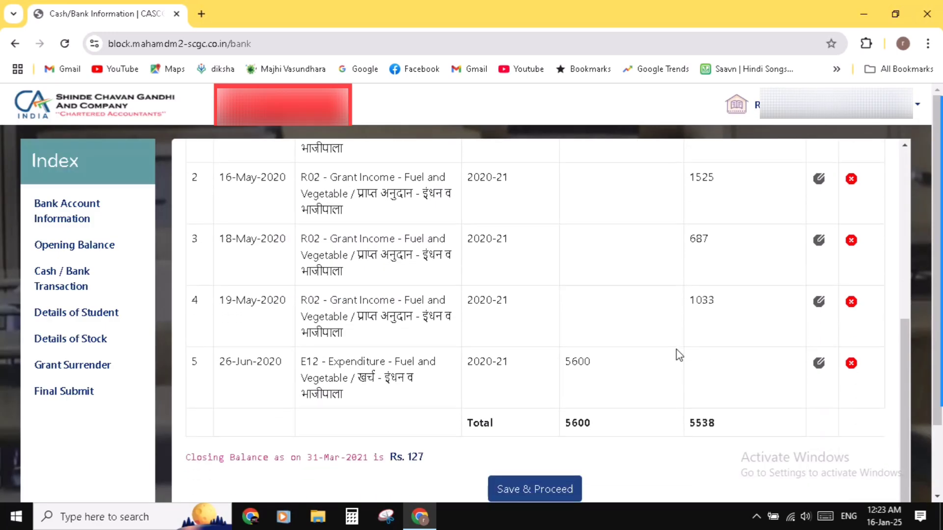
scroll(679, 355, up, 1)
scroll(679, 355, down, 3)
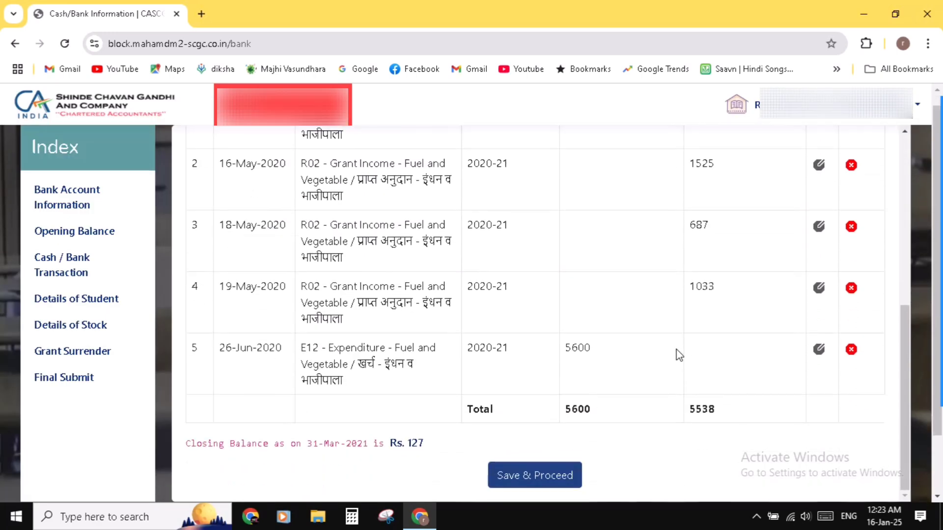
scroll(679, 354, up, 5)
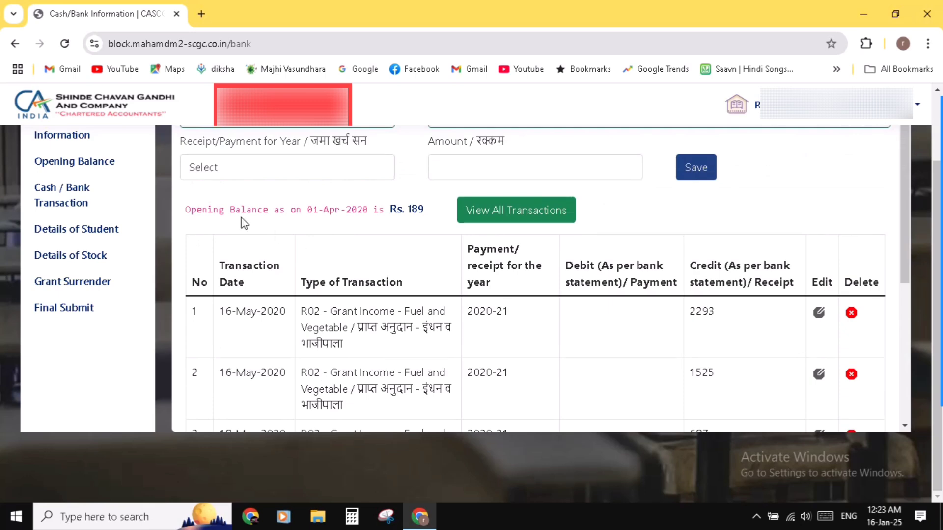
scroll(414, 230, down, 3)
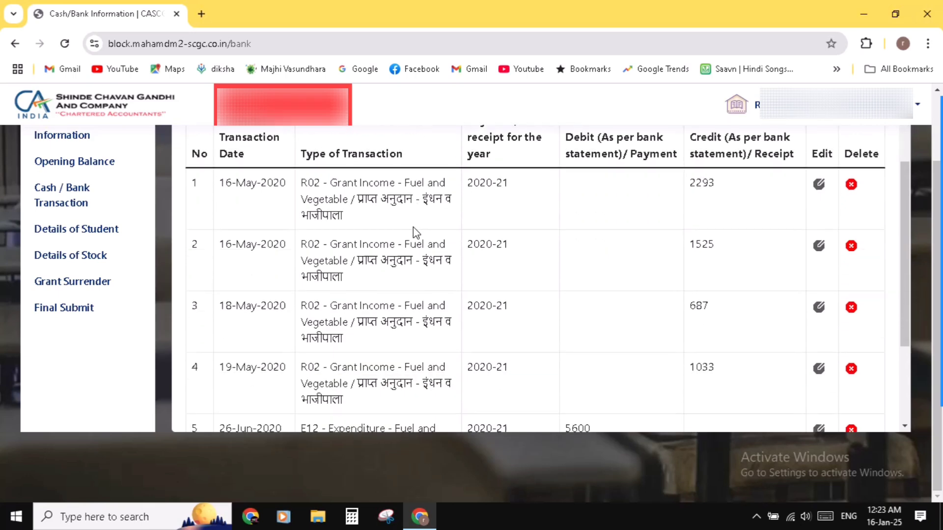
scroll(414, 227, down, 3)
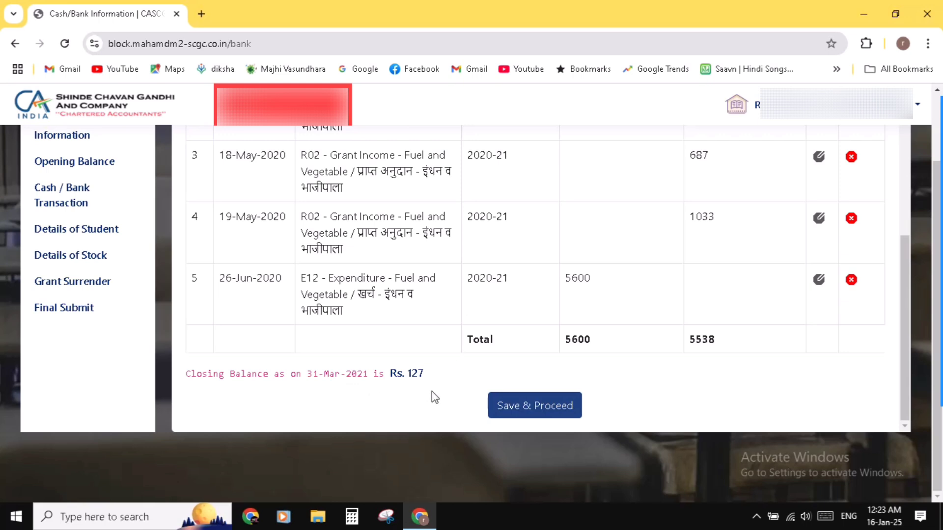
click(523, 419)
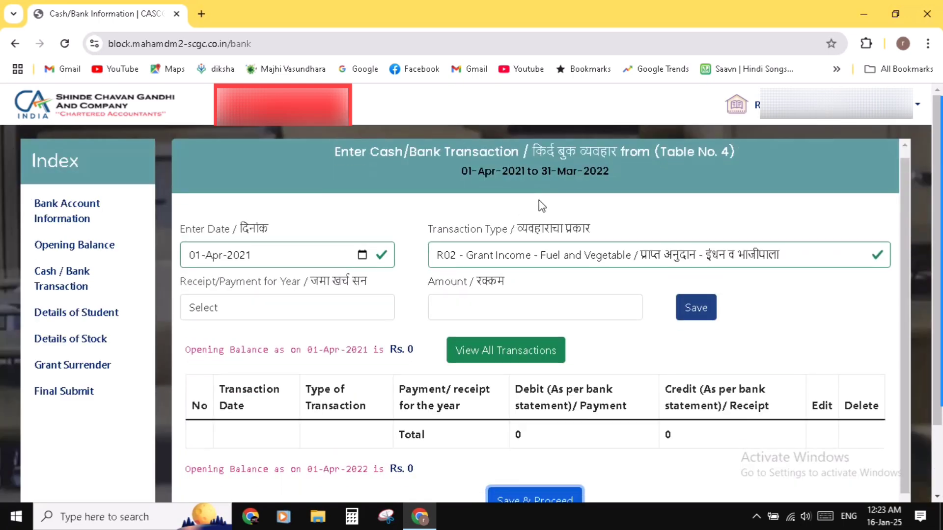
Look over the 2021-22 cash/bank form without adding a transaction, and save and proceed
scroll(538, 199, down, 1)
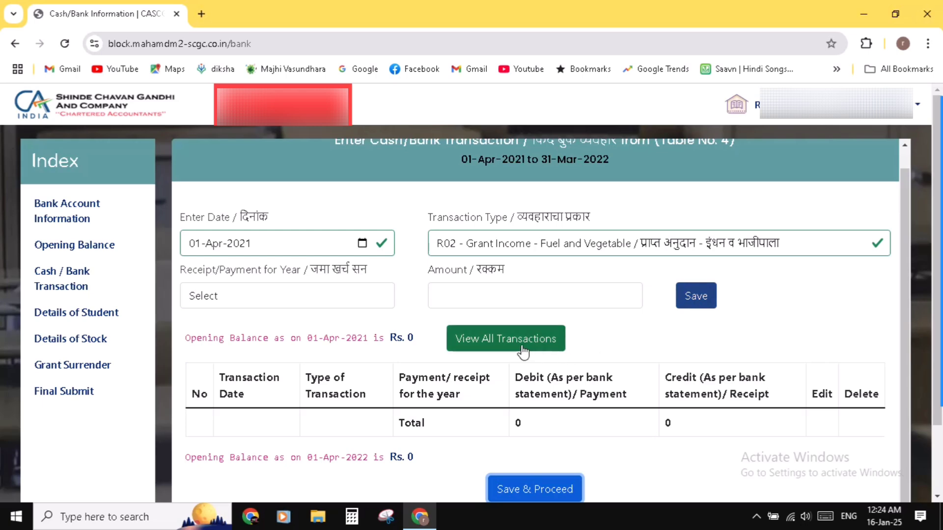
scroll(590, 372, down, 2)
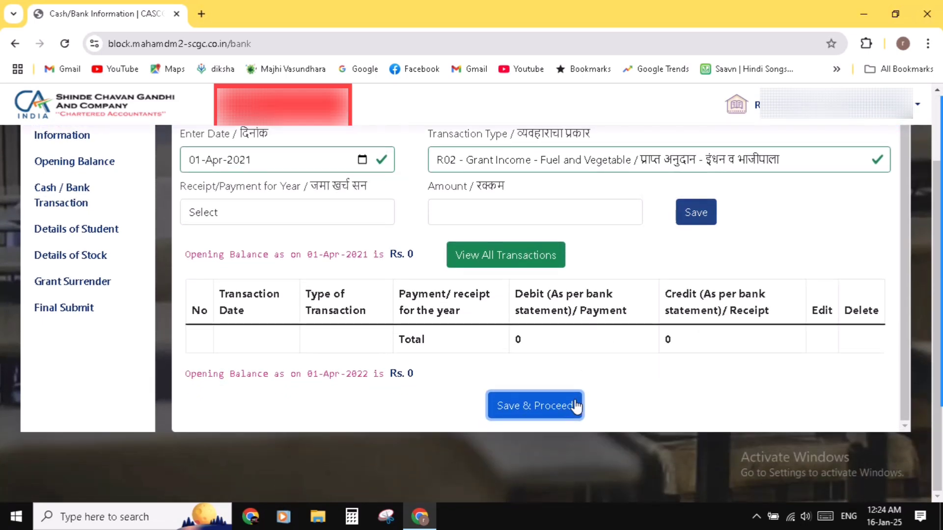
click(536, 416)
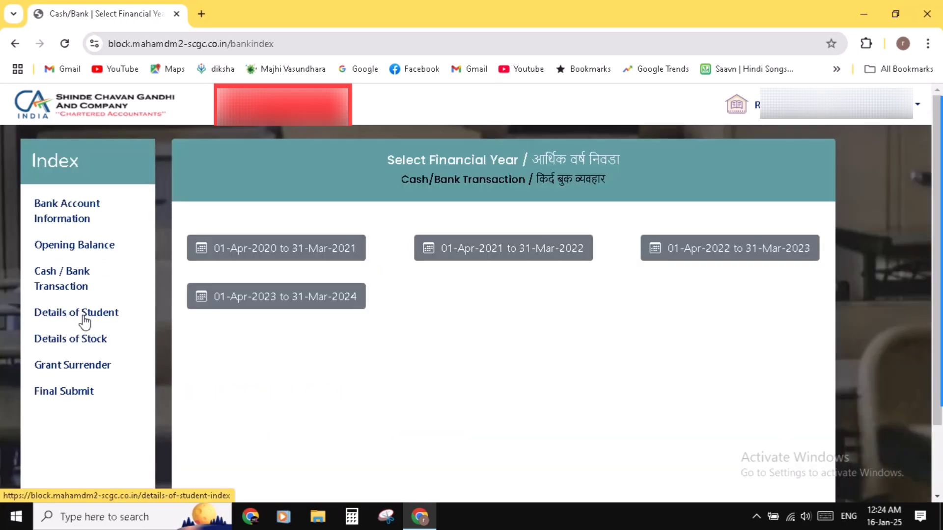
Open the Details of Student form (Table No. 8) for 01-Apr-2020 to 31-Mar-2021, review its entries, and save and proceed
click(80, 314)
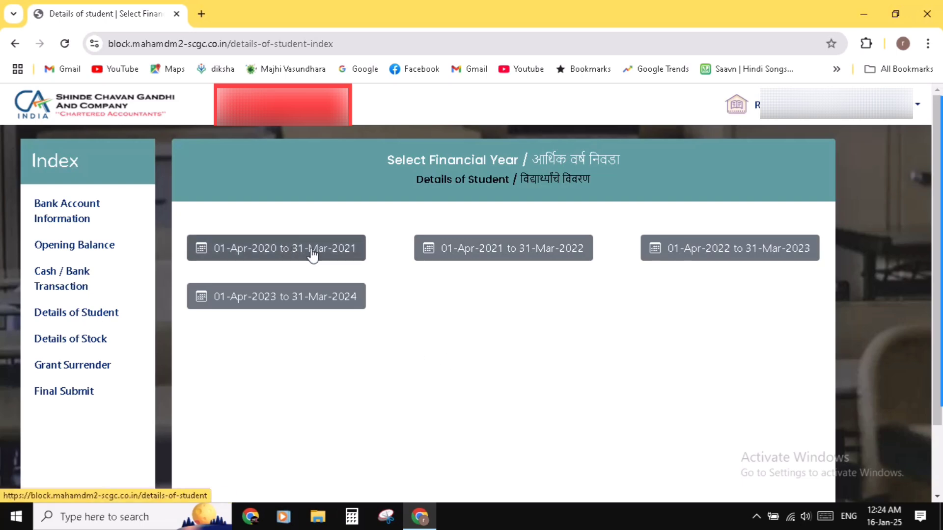
click(260, 247)
scroll(607, 318, down, 1)
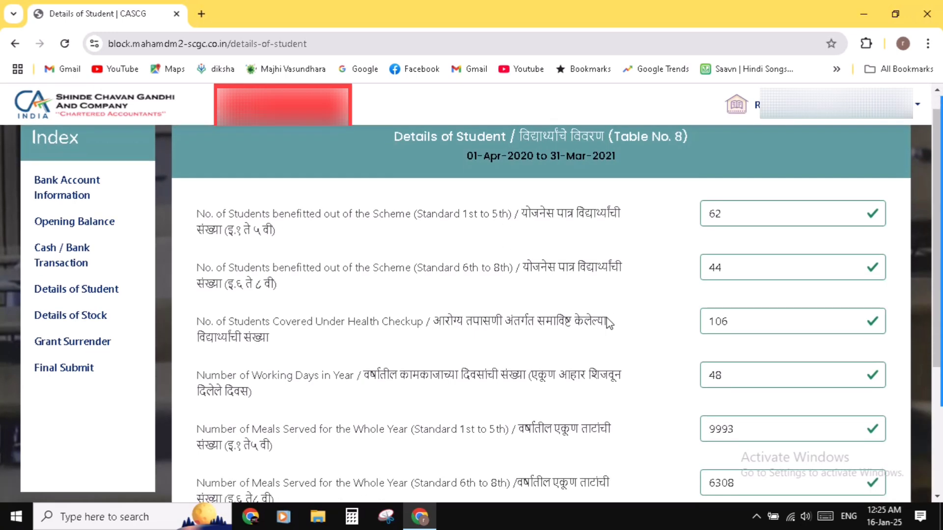
scroll(679, 233, down, 2)
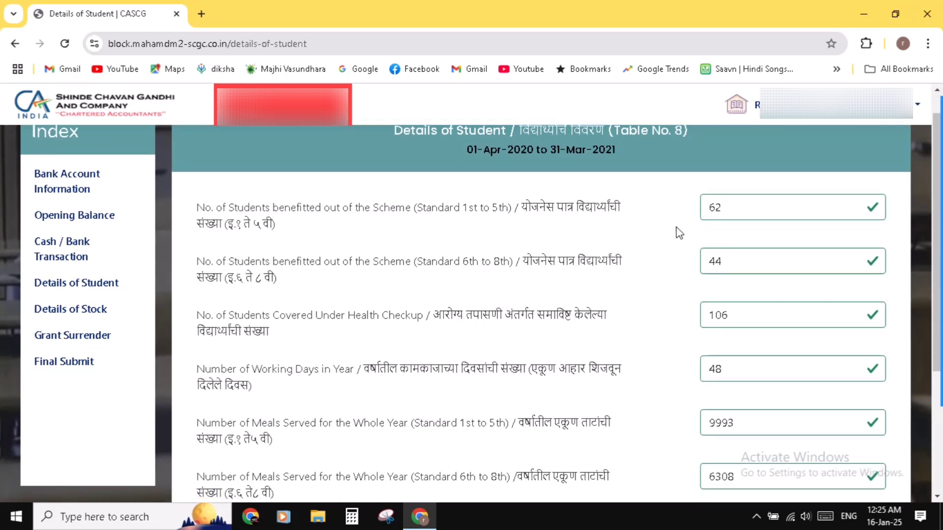
scroll(679, 233, down, 4)
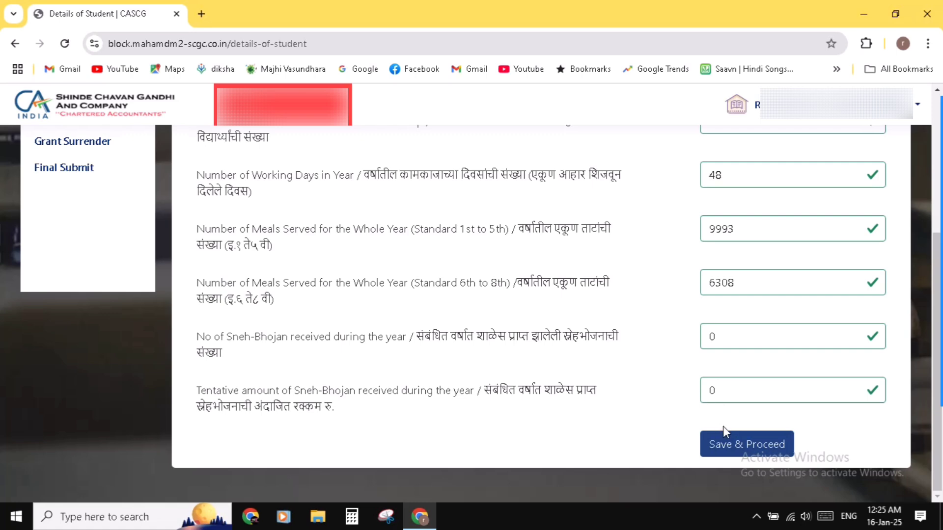
click(750, 448)
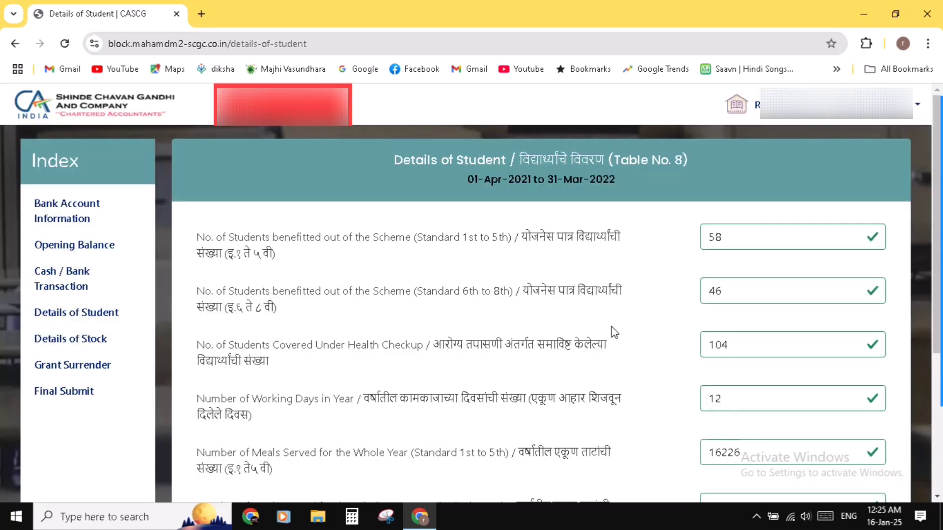
Save and proceed with the 2021-22 student details, and review the entries on the 2022-23 Details of Student form (Table No. 8)
scroll(631, 326, down, 5)
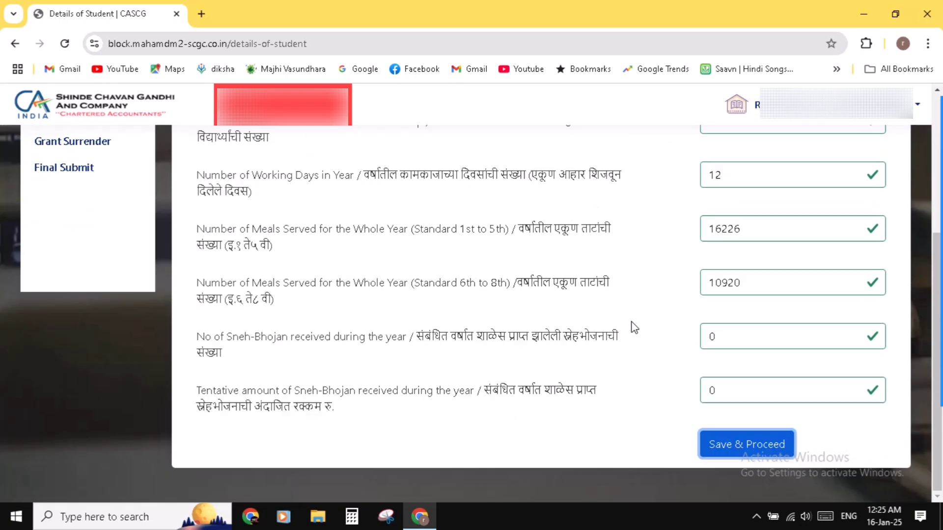
click(718, 444)
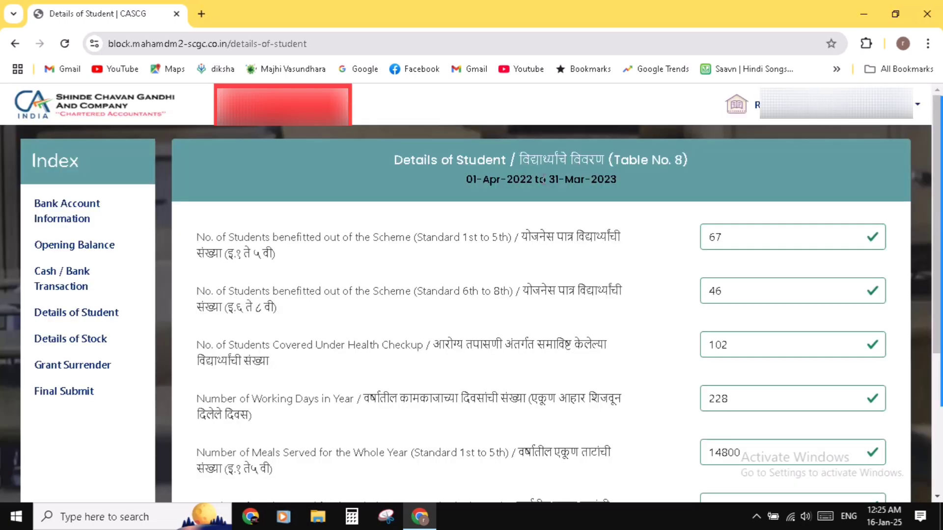
scroll(719, 356, down, 1)
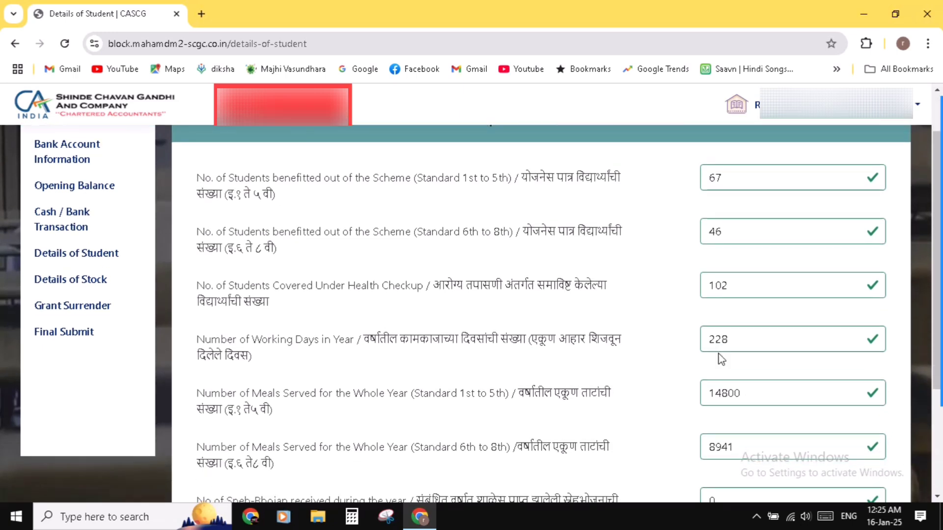
scroll(721, 357, down, 2)
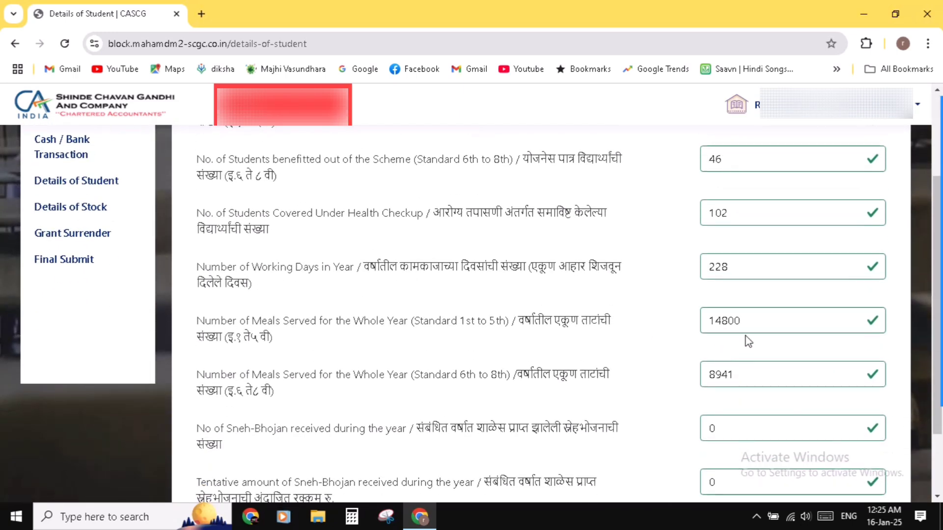
scroll(760, 329, up, 2)
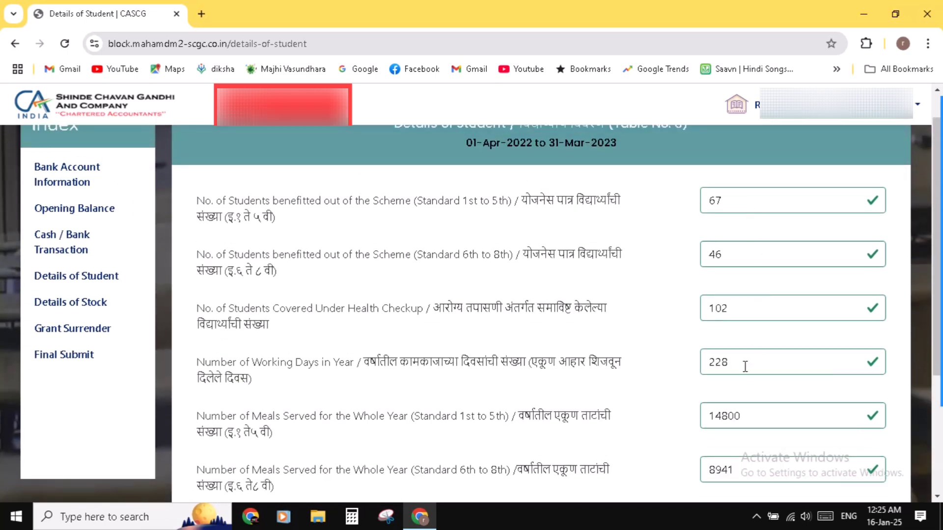
scroll(745, 367, down, 1)
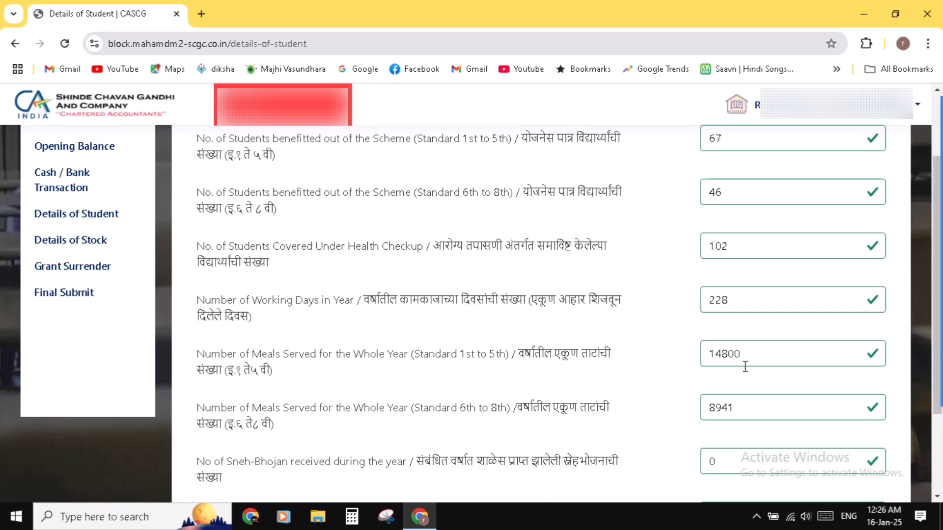
scroll(744, 367, up, 1)
scroll(745, 366, up, 2)
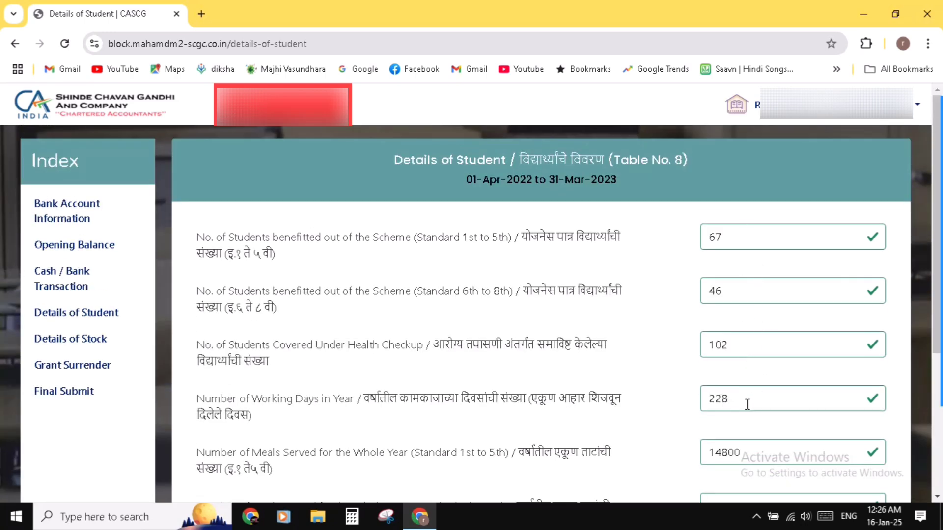
scroll(747, 404, down, 2)
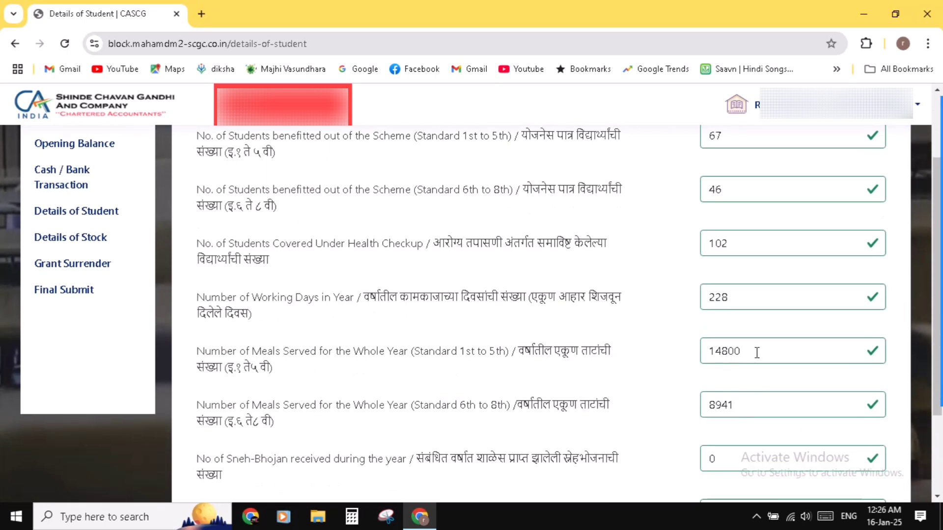
Set the 2022-23 meals served for Standard 1st to 5th to 15300 and try to save and proceed
drag(757, 353, 680, 357)
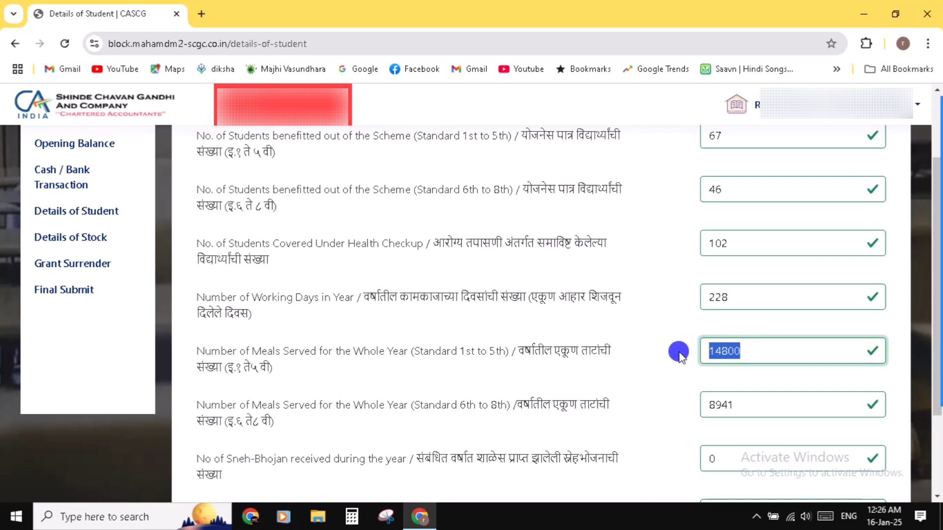
text(15)
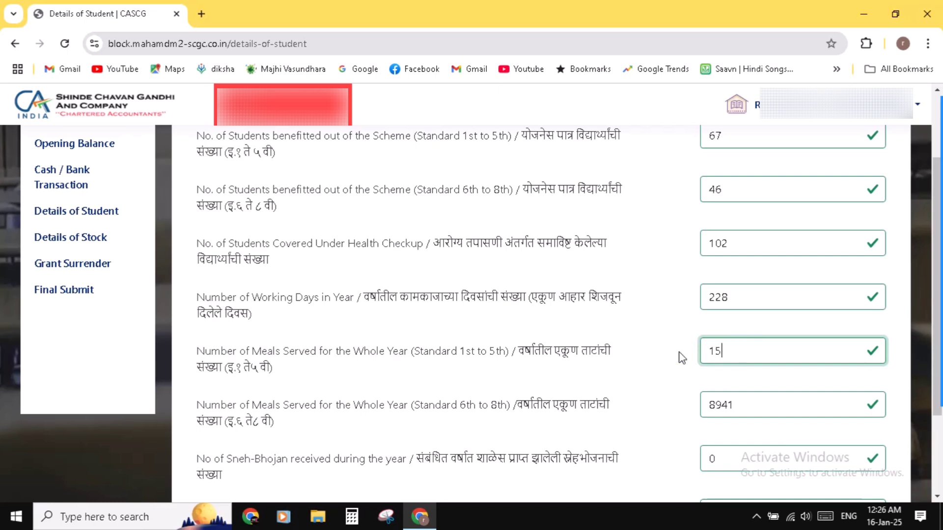
text(300)
click(680, 357)
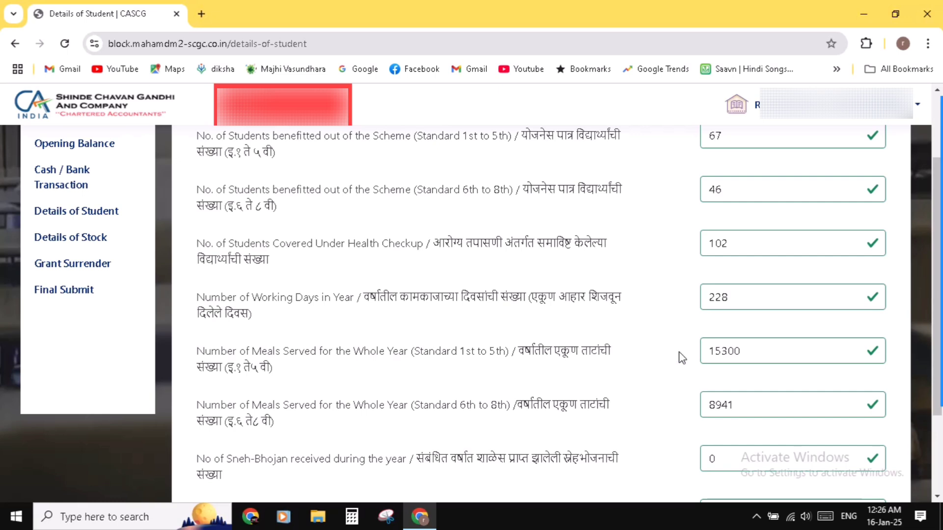
scroll(683, 359, down, 3)
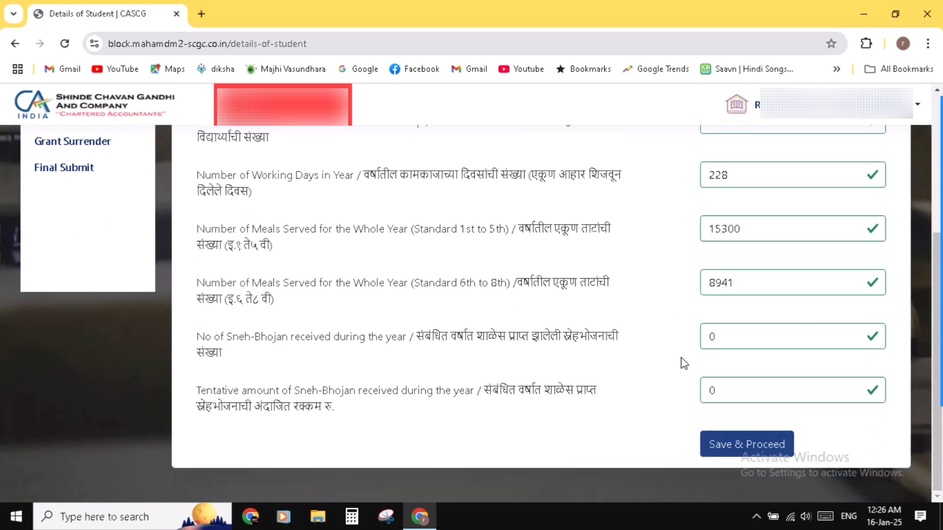
click(739, 453)
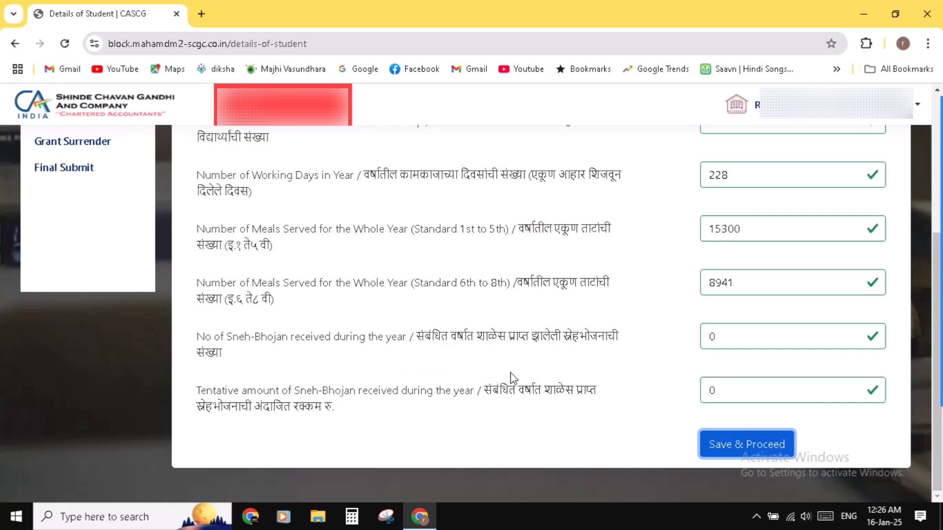
Look over the student, working day and meal entries on the 2023-24 Details of Student form
scroll(511, 377, up, 2)
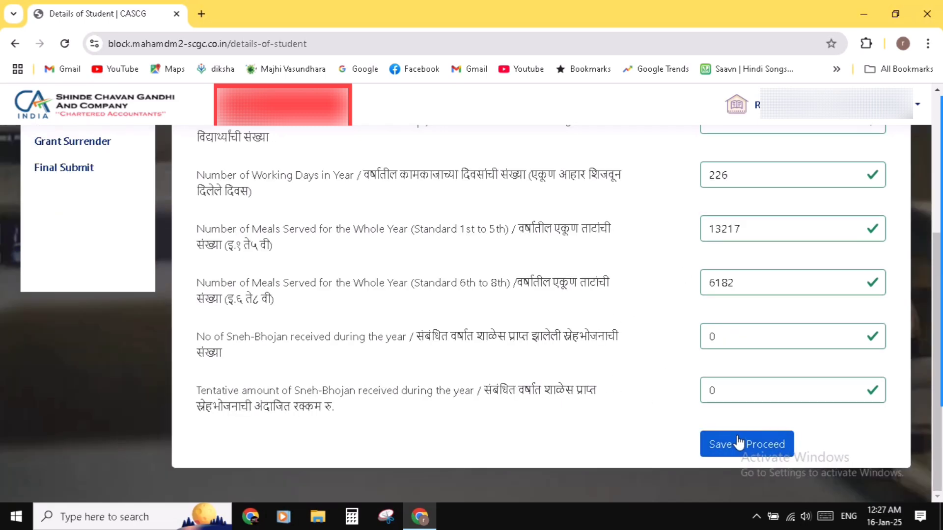
scroll(464, 305, up, 1)
scroll(464, 306, up, 4)
scroll(464, 305, down, 4)
scroll(464, 306, up, 5)
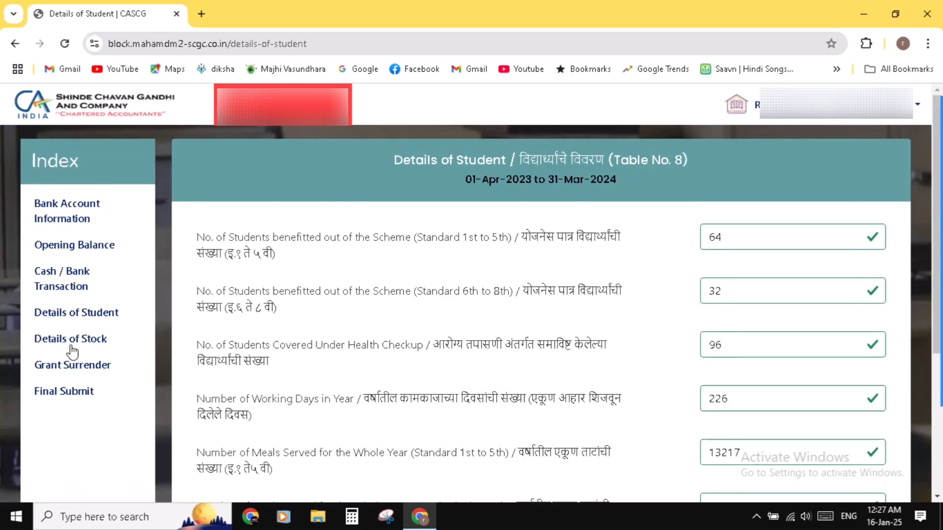
Open the Details of Stock of Rice form (Table No. 11) for 01-Apr-2020 to 31-Mar-2021 and review its kitchen, record and rice stock entries
click(88, 346)
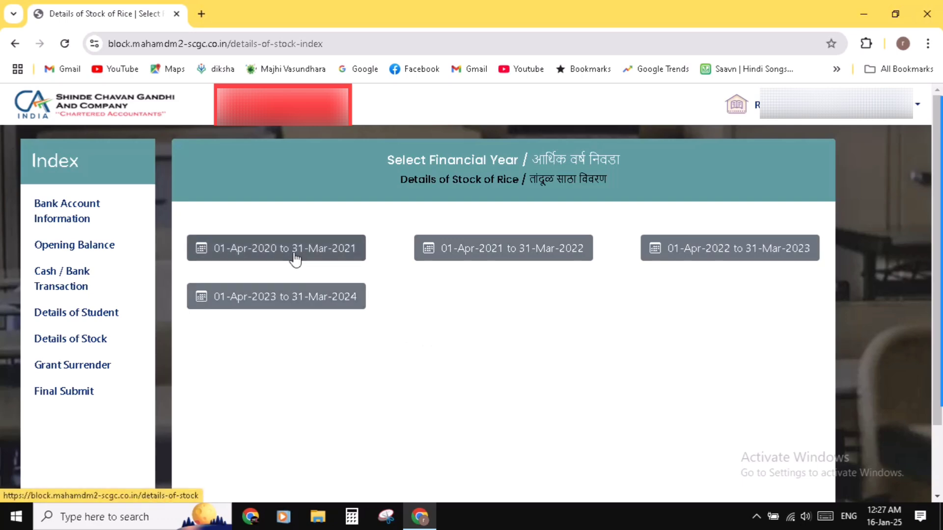
click(328, 258)
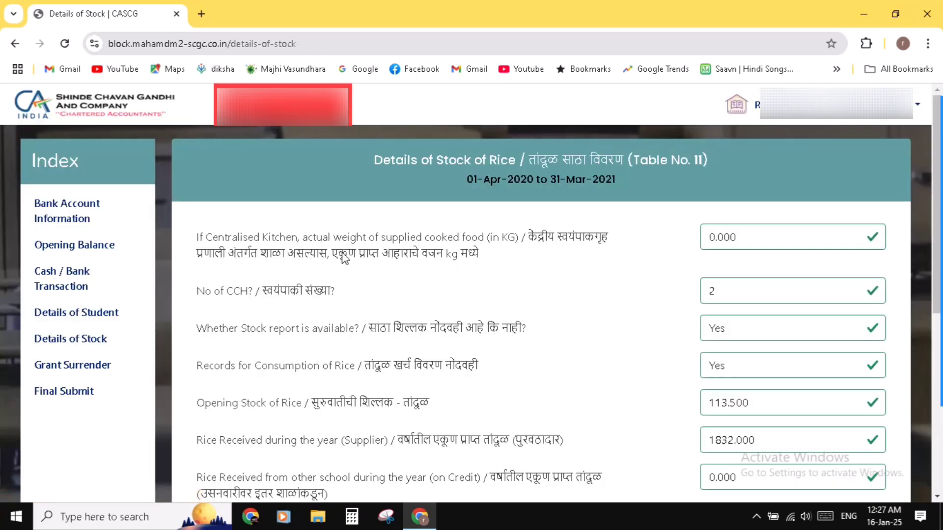
scroll(589, 347, down, 3)
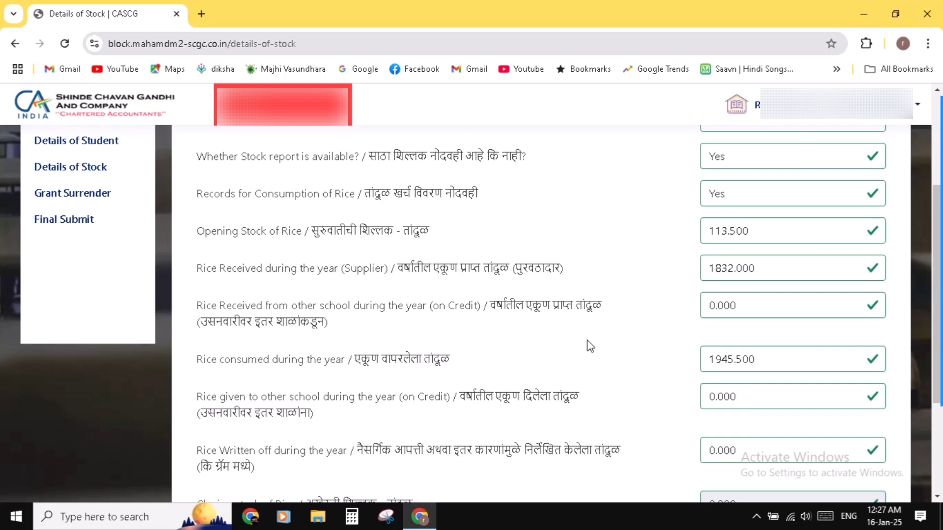
scroll(589, 346, up, 4)
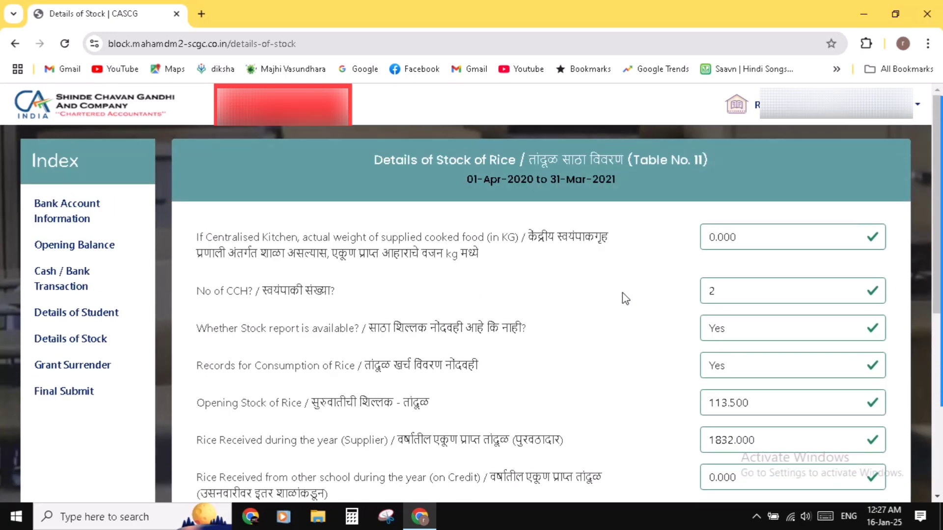
scroll(624, 298, down, 2)
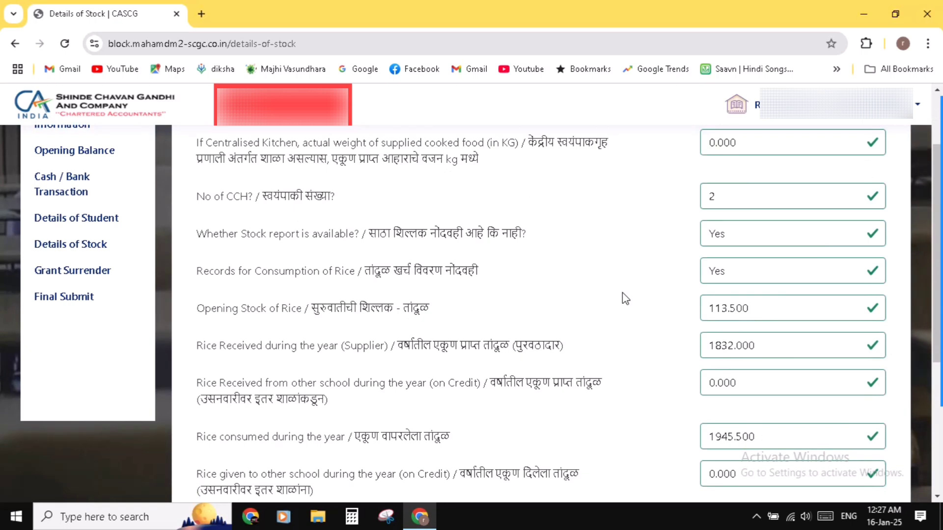
scroll(624, 298, down, 1)
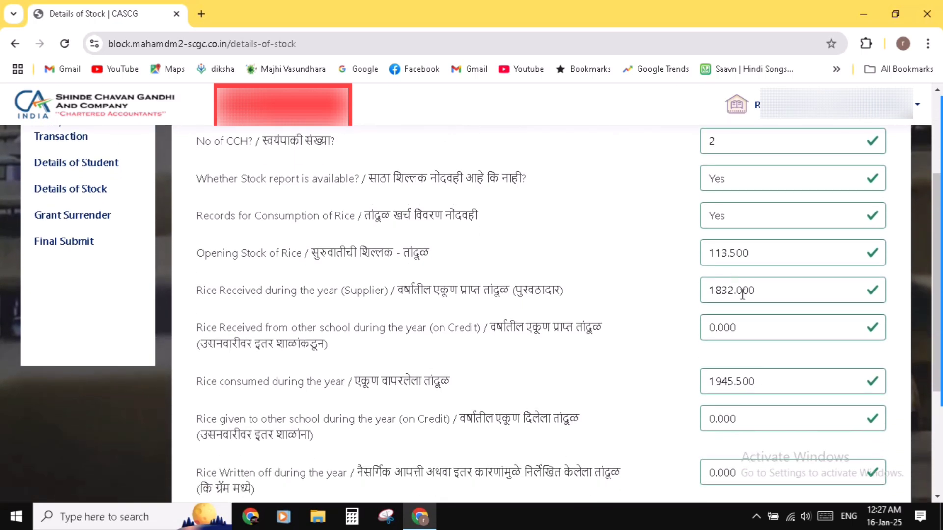
scroll(742, 293, down, 1)
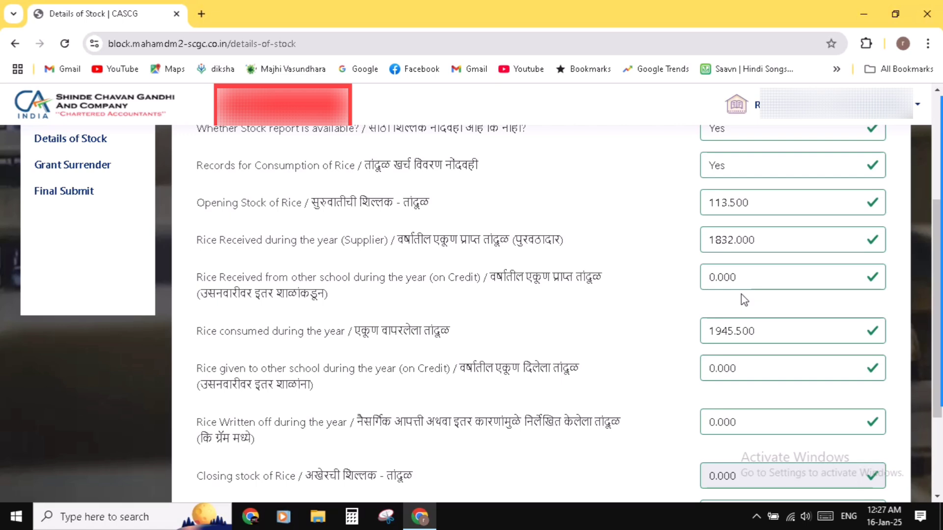
scroll(745, 300, down, 1)
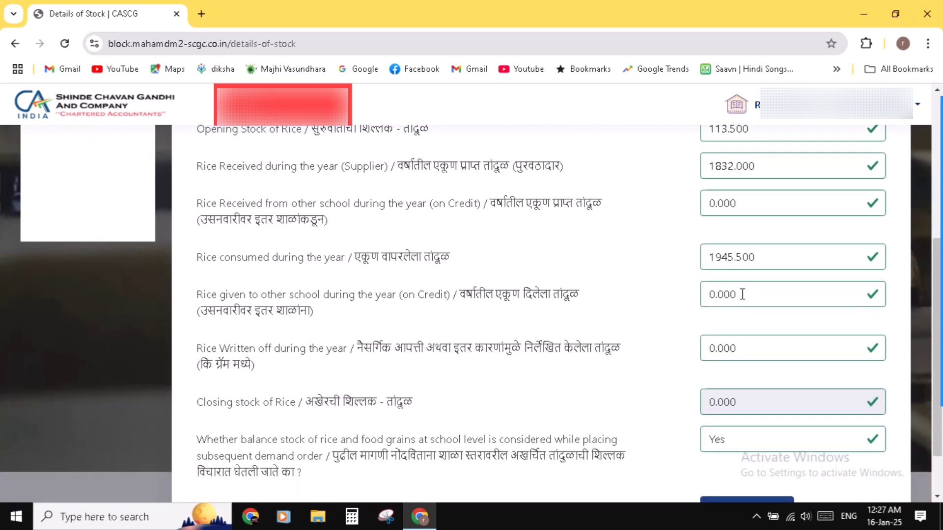
scroll(742, 295, up, 1)
scroll(742, 294, down, 2)
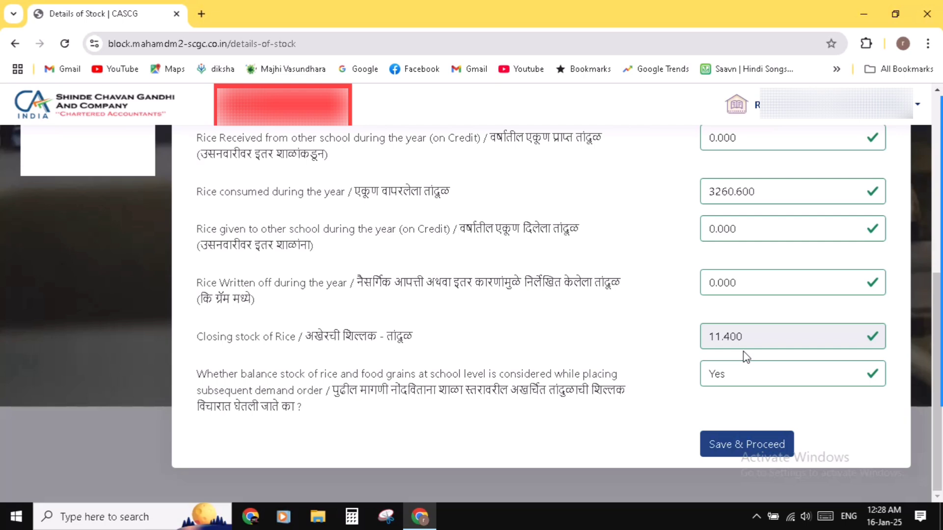
Save and proceed with the 2021-22 rice stock form, and look over the rice entries for 01-Apr-2022 to 31-Mar-2023
click(746, 445)
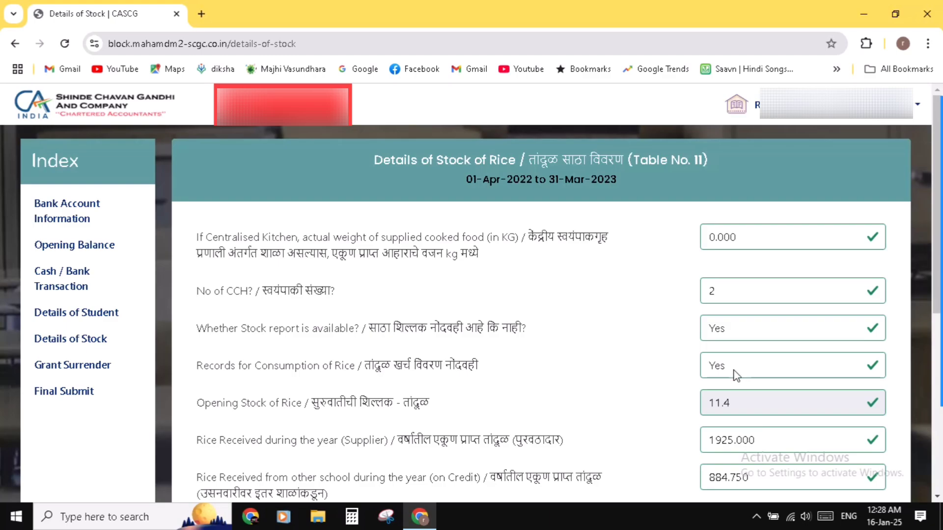
scroll(739, 344, down, 3)
scroll(735, 371, down, 2)
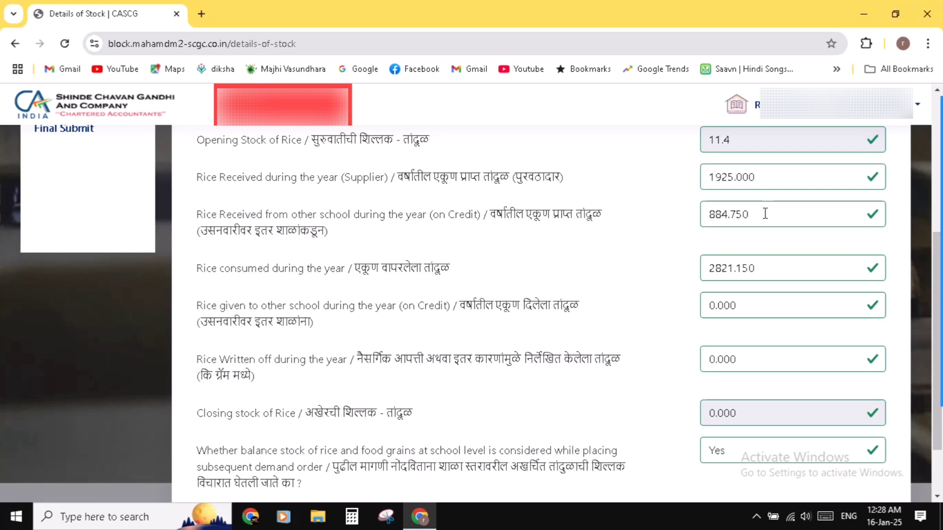
Set the 2022-23 rice received from other schools on credit to 0
drag(770, 212, 682, 217)
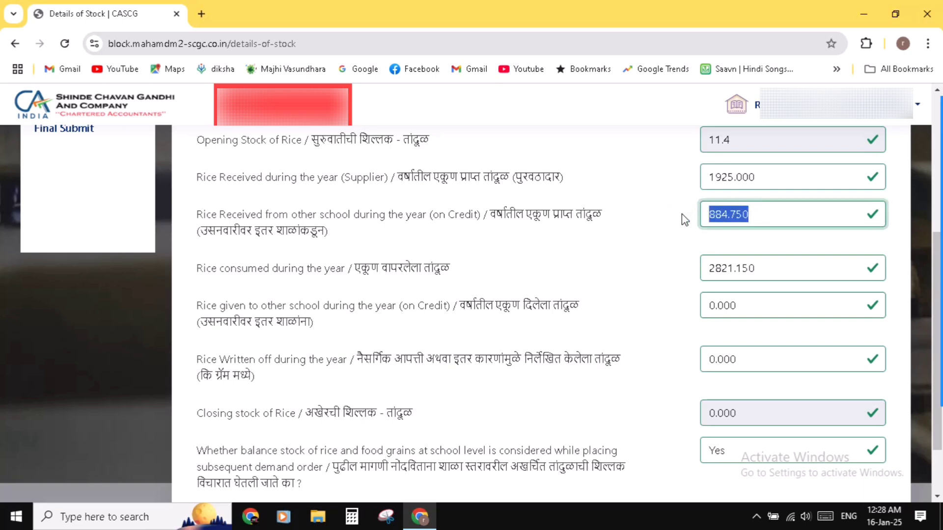
key(BackSpace)
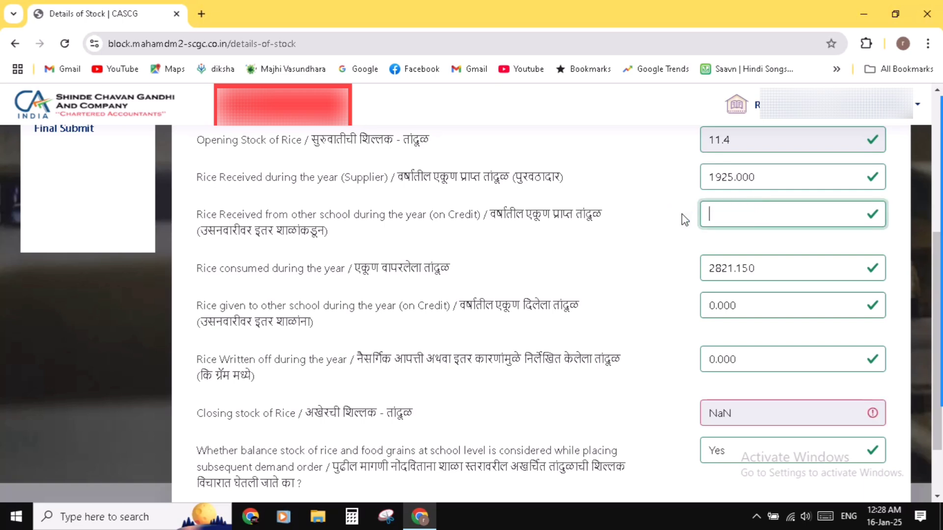
click(629, 274)
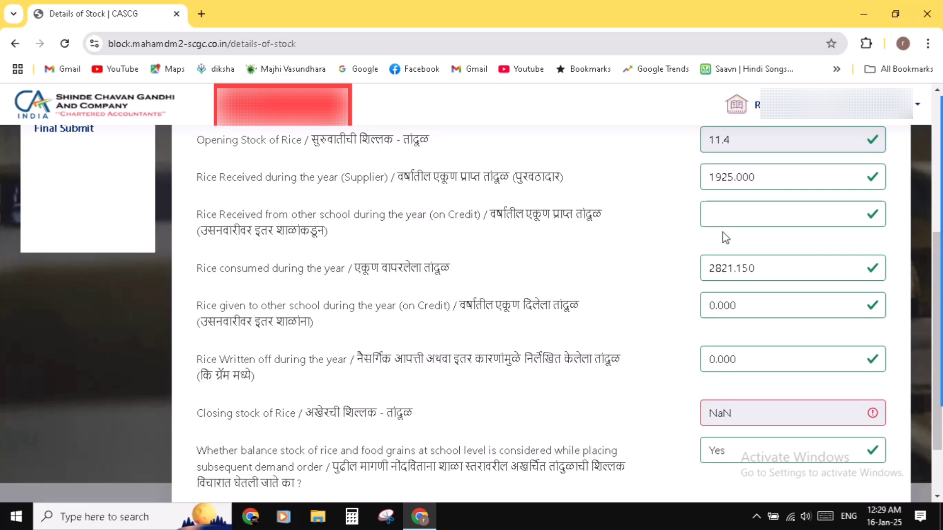
click(721, 210)
text(0)
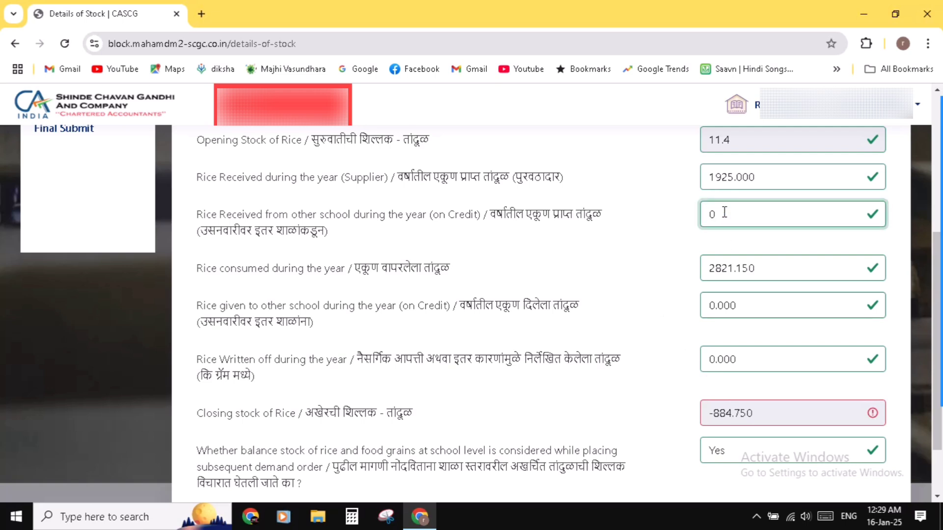
click(651, 271)
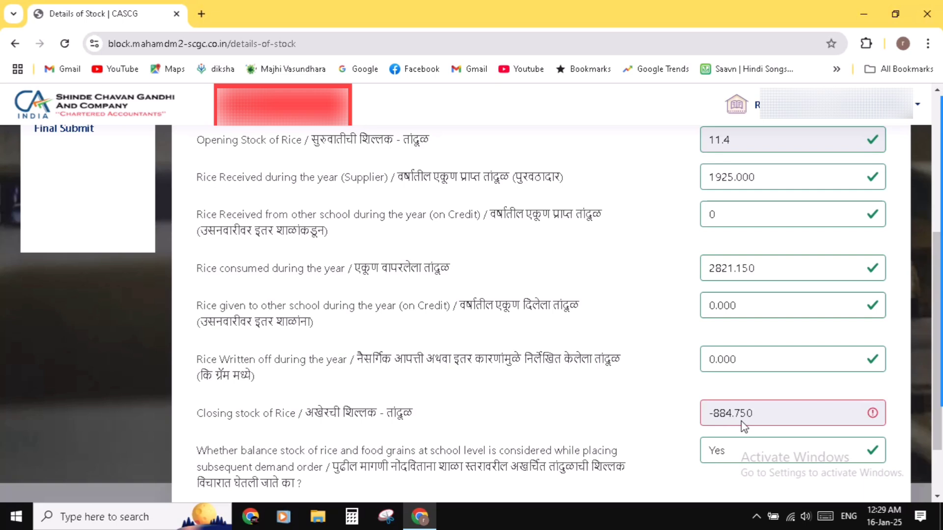
Try to save and proceed with the 2022-23 rice stock form, and recheck its received, consumed and closing stock entries
scroll(751, 426, down, 2)
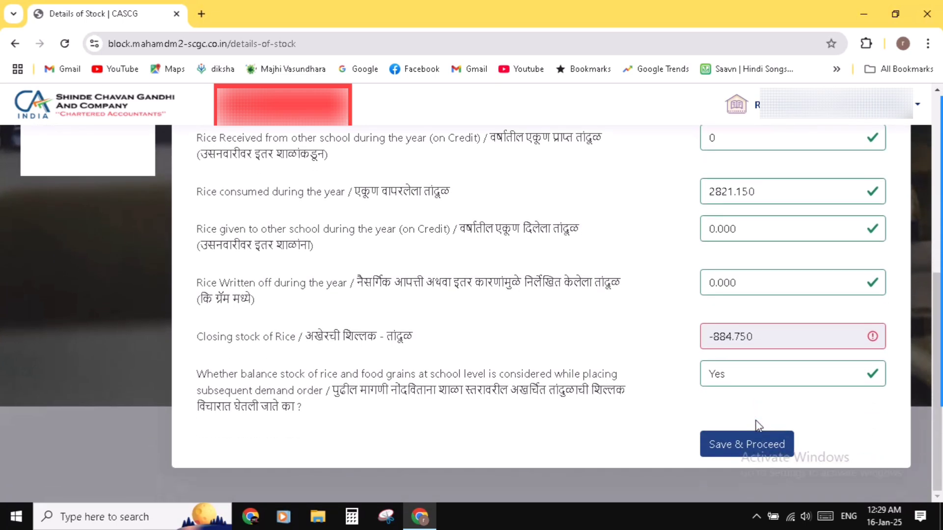
click(736, 445)
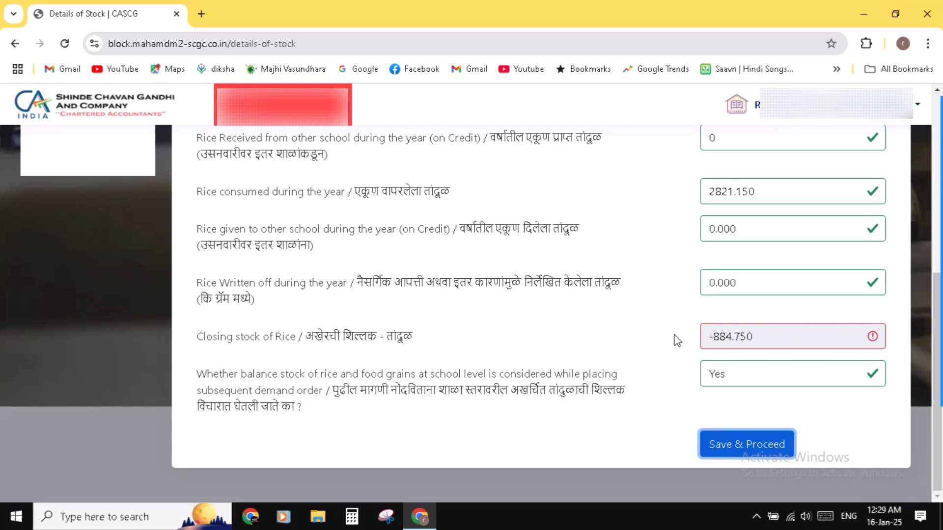
scroll(677, 340, up, 2)
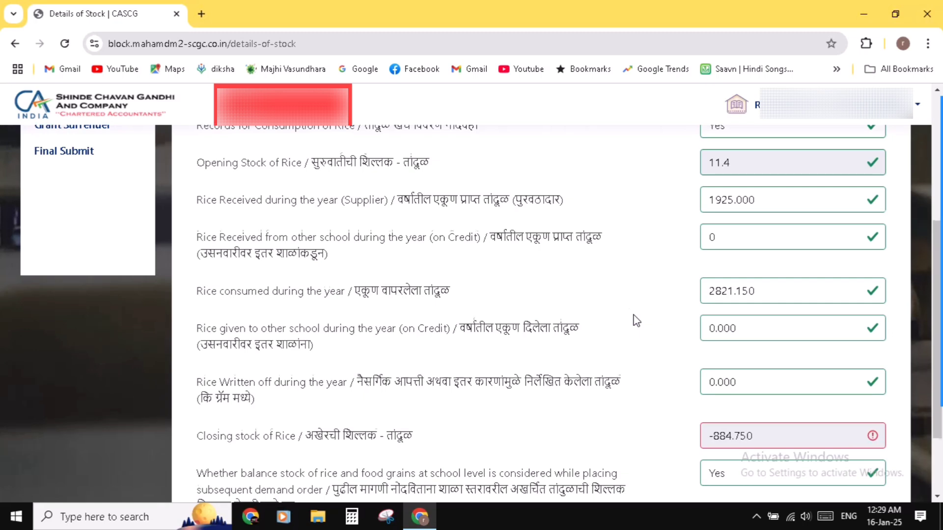
scroll(634, 320, up, 1)
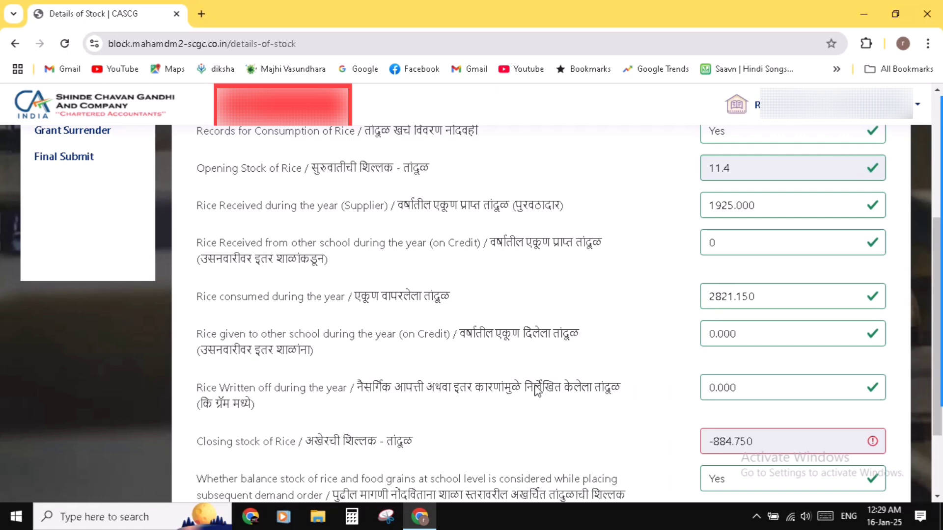
Set the 2022-23 rice received from other schools on credit to 884.750, and save and proceed with the form
scroll(530, 407, down, 1)
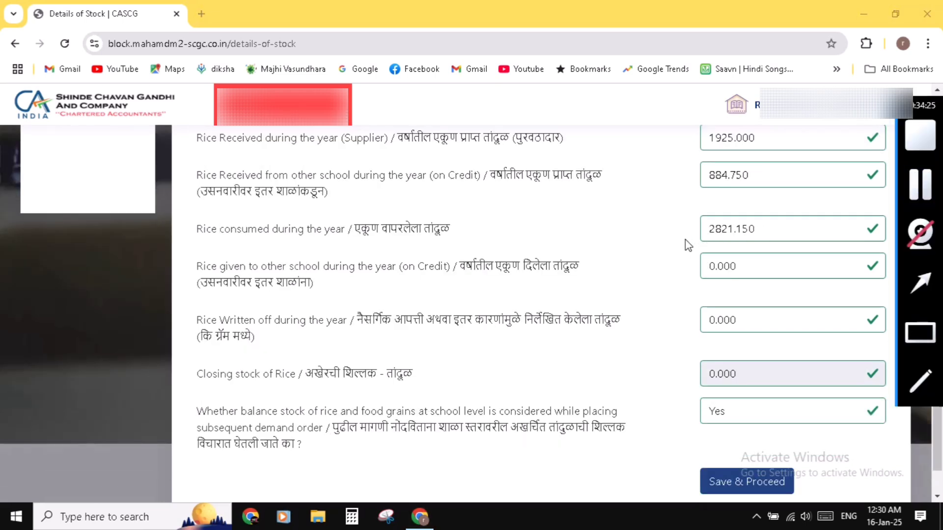
click(661, 239)
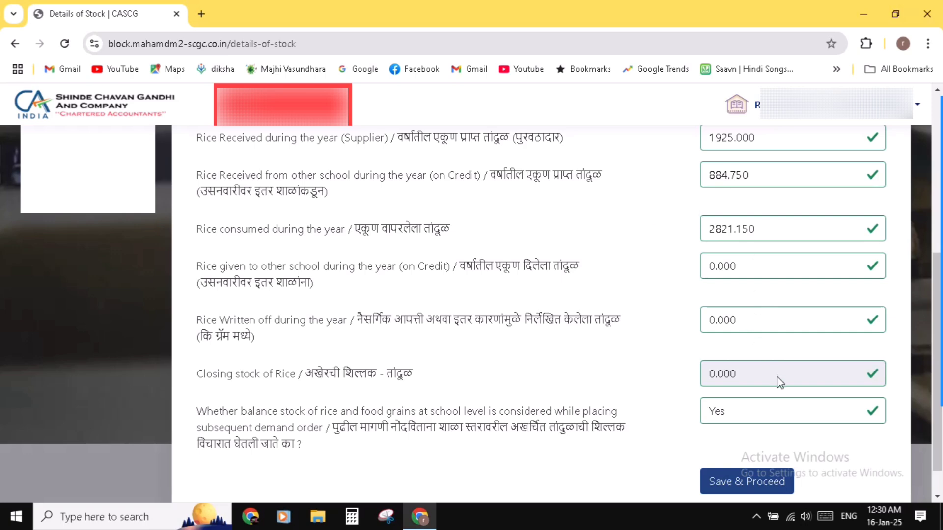
click(748, 483)
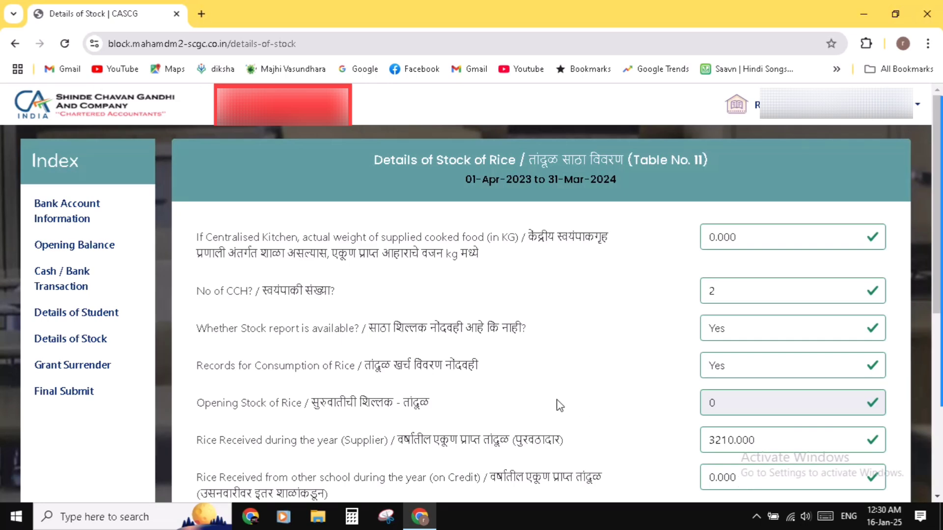
Review the rice stock entries for 01-Apr-2023 to 31-Mar-2024, and save and proceed with the form
scroll(559, 406, down, 1)
scroll(595, 328, down, 4)
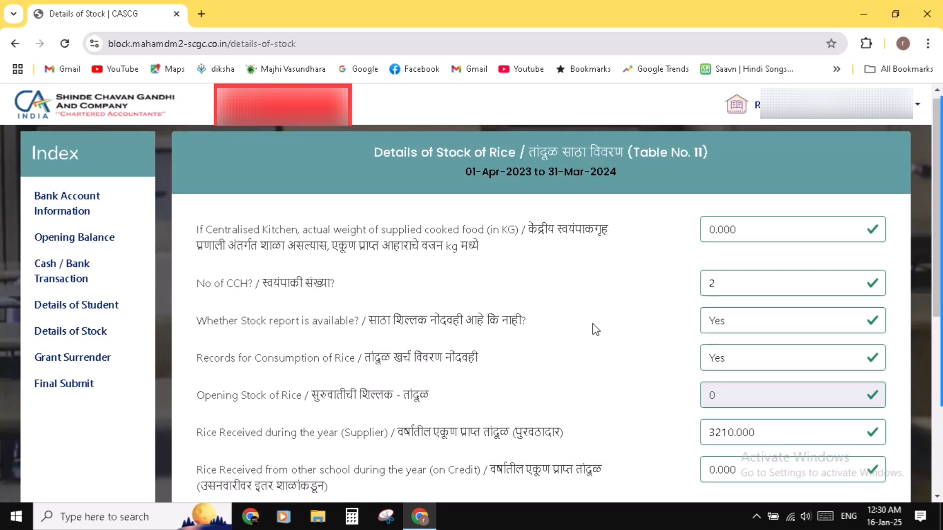
scroll(596, 329, down, 3)
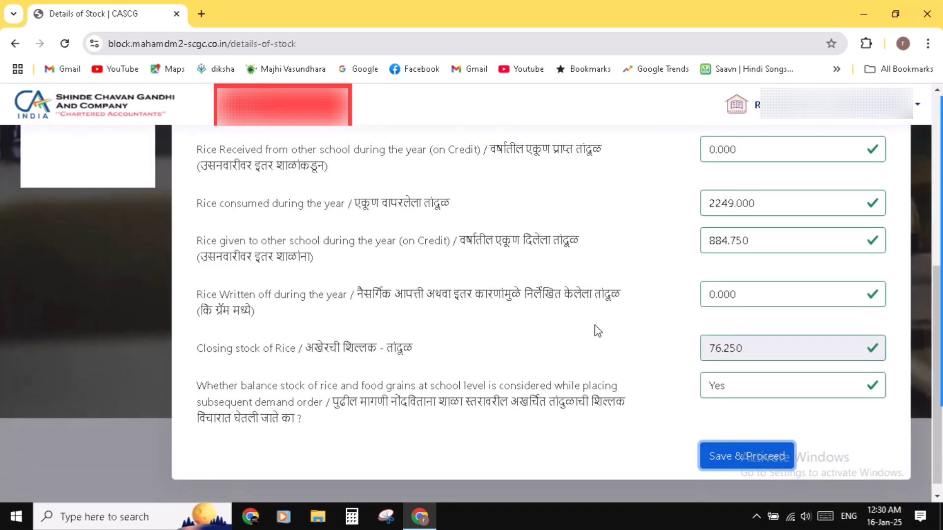
click(747, 455)
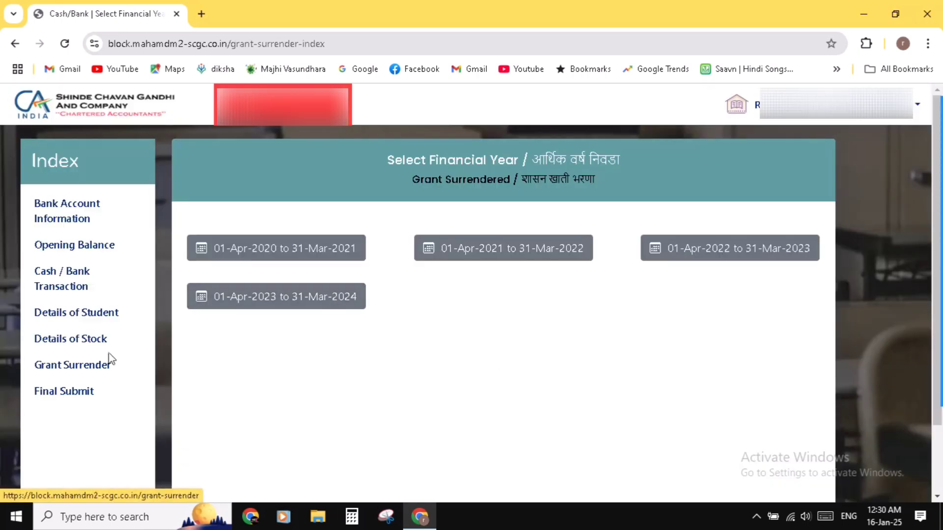
Open the Grant Surrendered form (Table No. 17) for 01-Apr-2020 to 31-Mar-2021, and save and proceed without adding a transaction
click(73, 366)
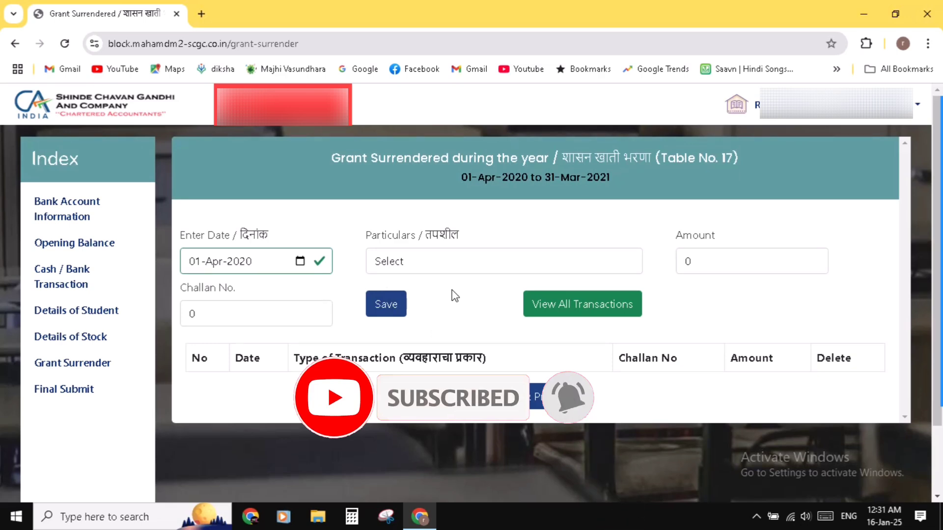
scroll(455, 294, down, 1)
scroll(454, 294, up, 1)
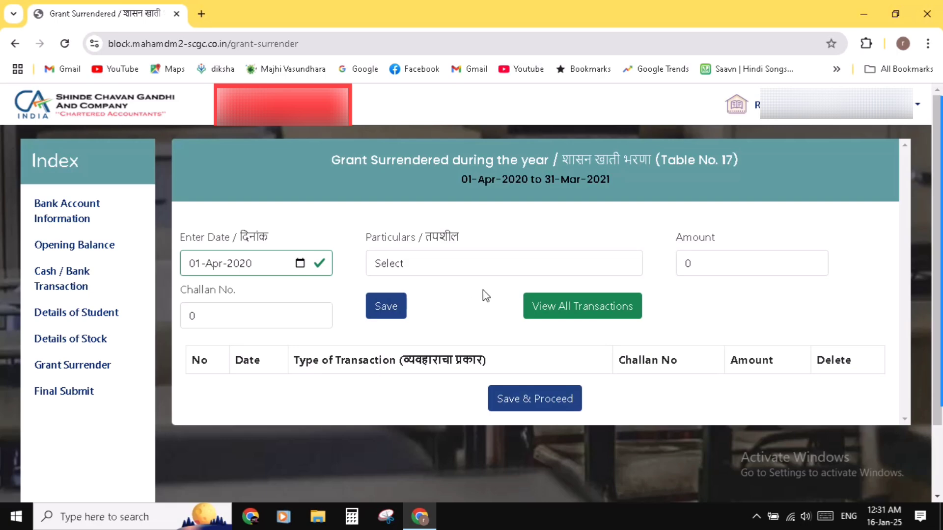
scroll(476, 330, down, 1)
click(534, 357)
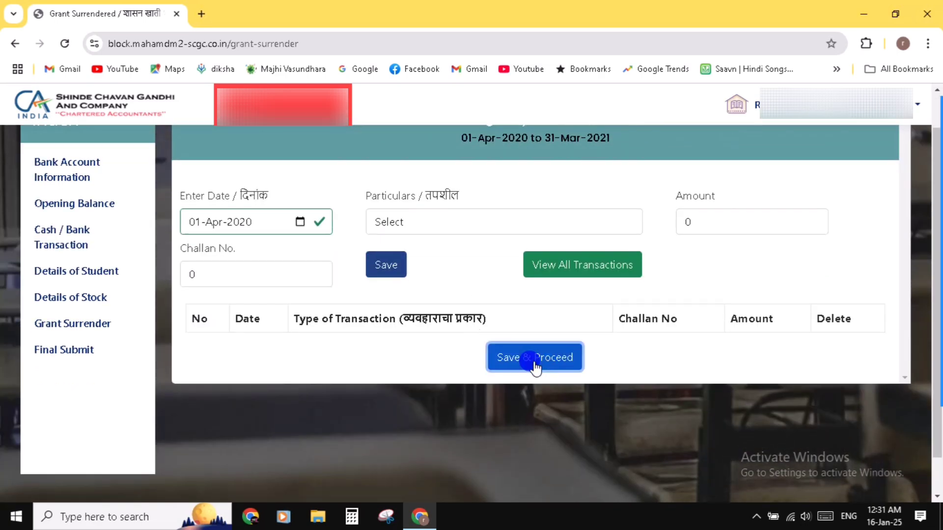
Save and proceed through the grant surrender forms for the remaining years from 2021-22 onward without adding transactions
scroll(534, 367, up, 1)
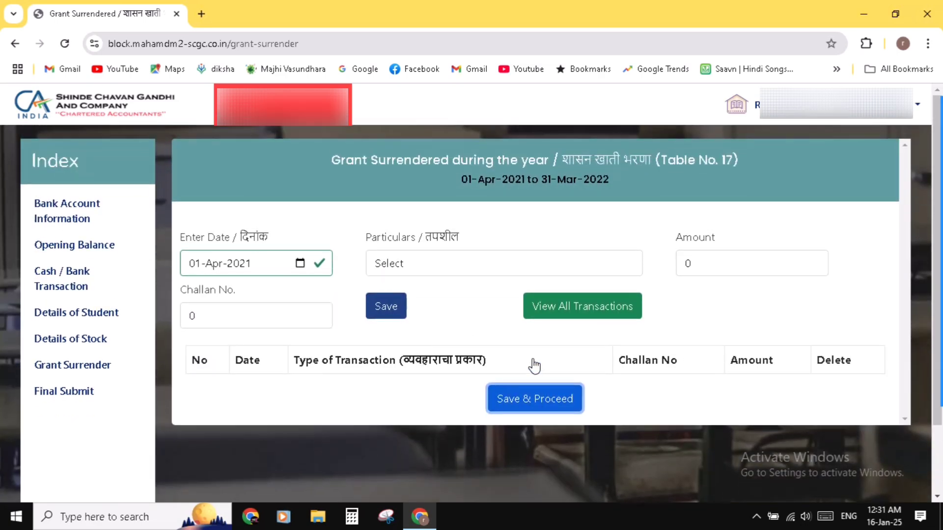
click(532, 411)
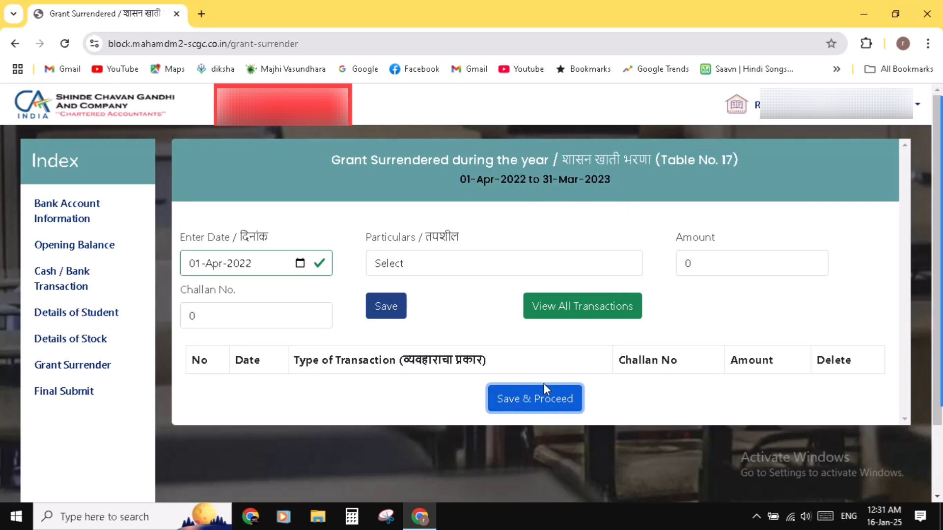
click(533, 403)
click(534, 399)
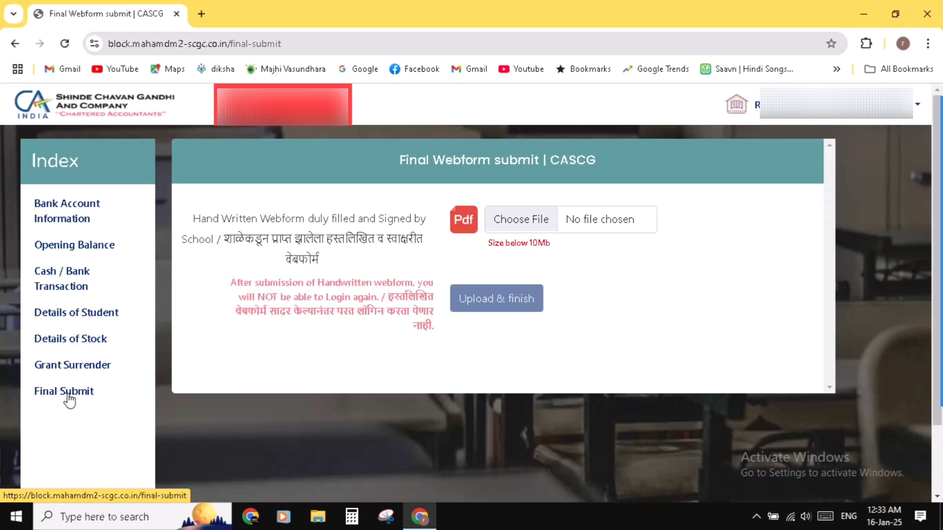
Attach Tala Urdu Web Form.pdf as the signed handwritten webform, and upload it to finish the final submission
click(539, 228)
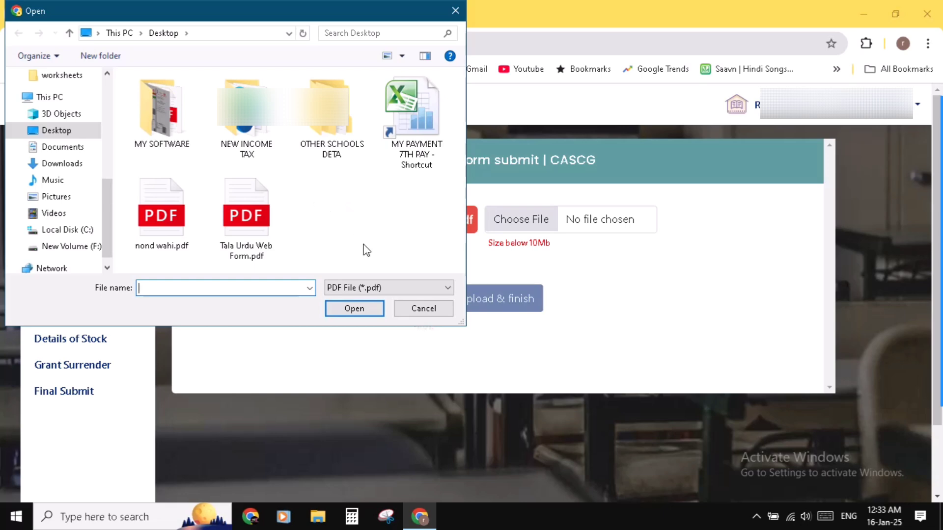
double_click(255, 216)
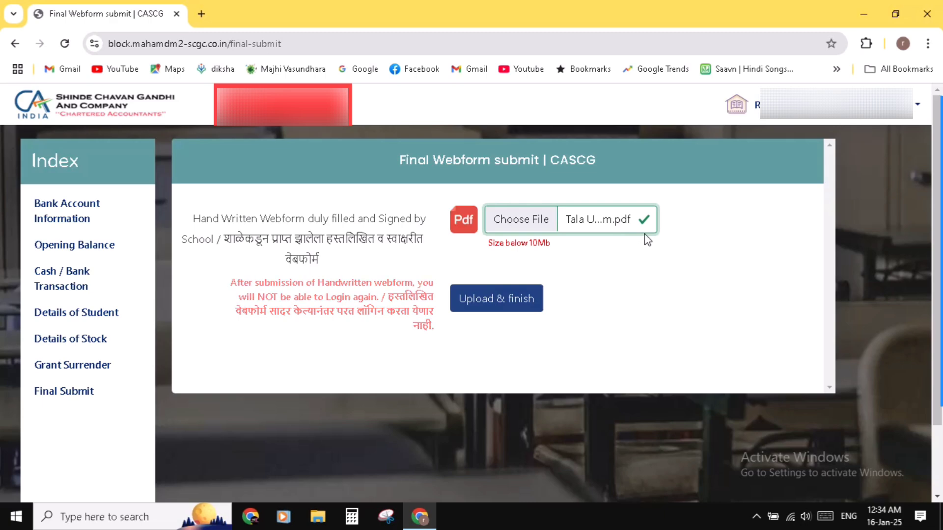
click(500, 301)
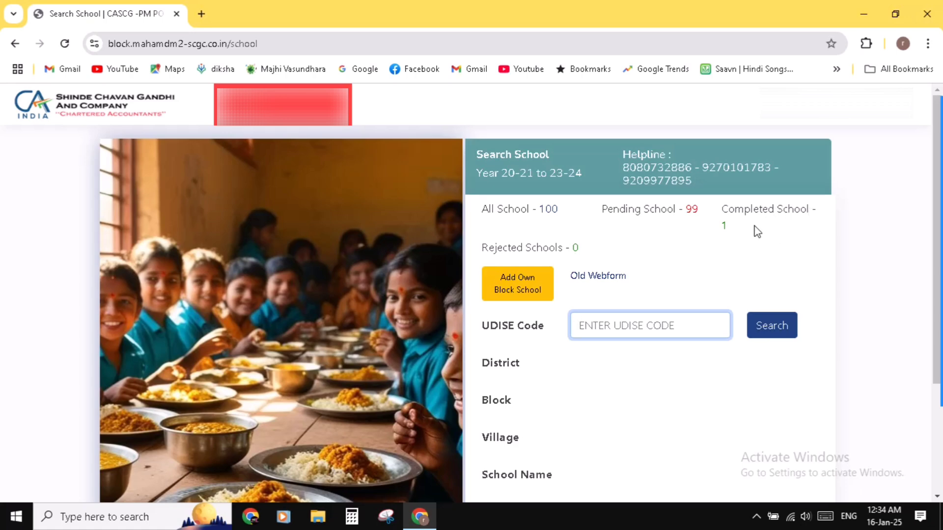
Enter the school's UDISE code on the Search School page and search for the school
click(631, 320)
click(665, 382)
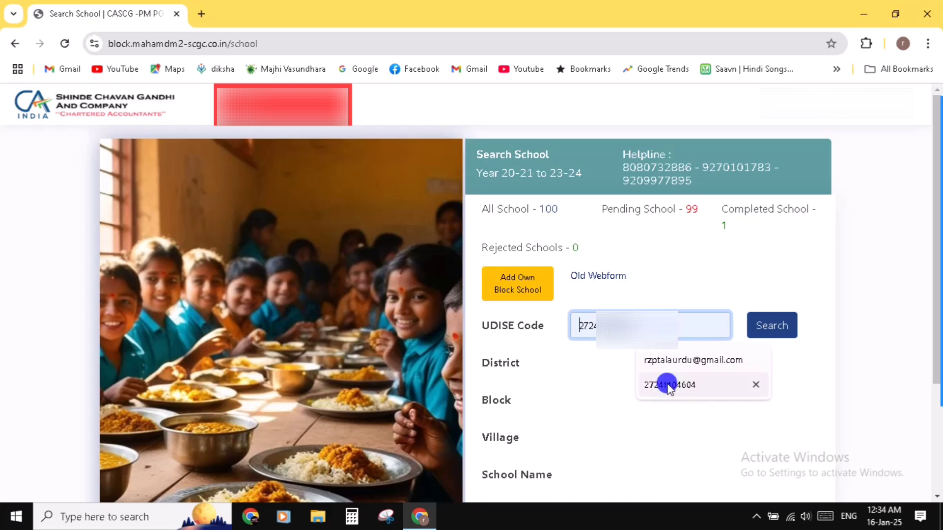
click(781, 326)
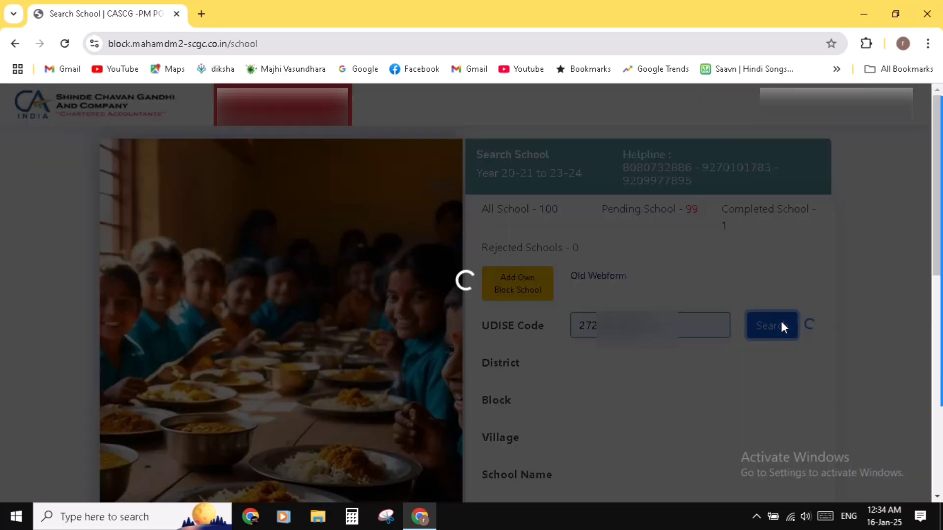